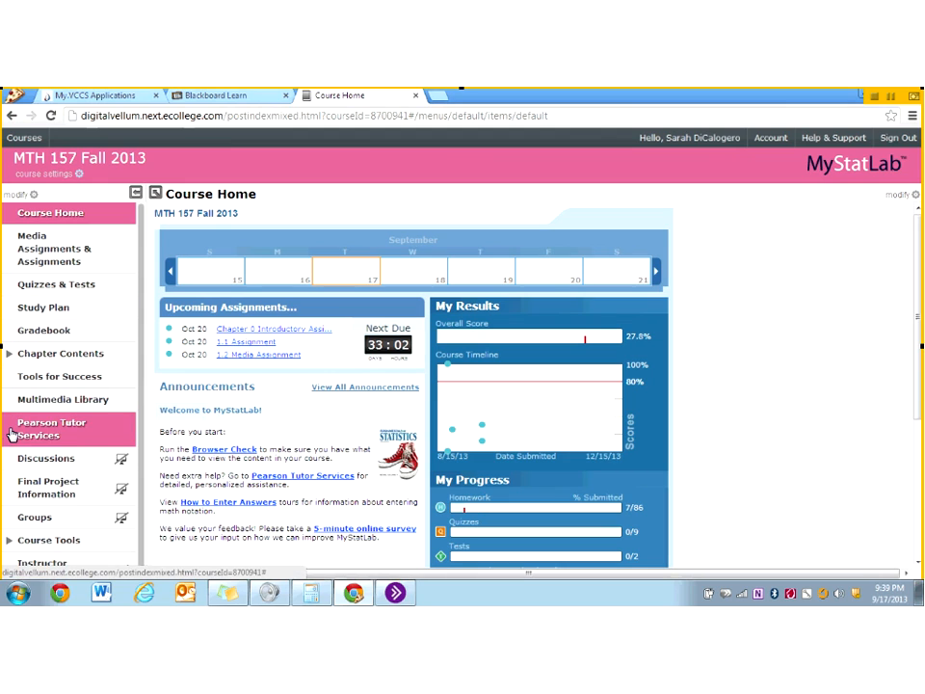
# Open the textbook's StatCrunch data sets from Tools for Success and load the Chapter 3 data set 3_1_23.txt
pyautogui.click(81, 379)
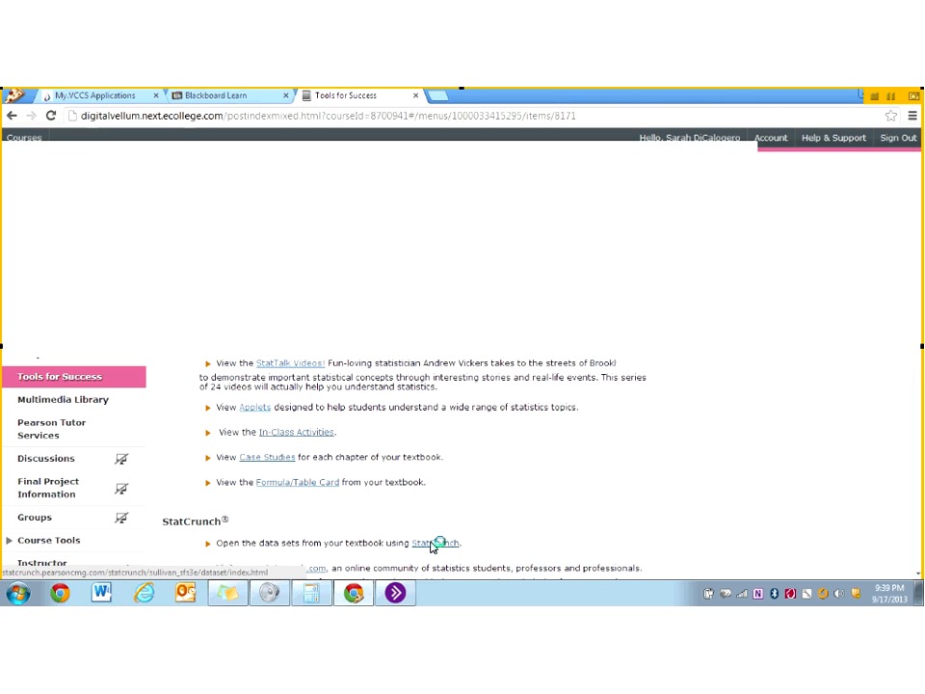
pyautogui.click(433, 546)
pyautogui.click(54, 302)
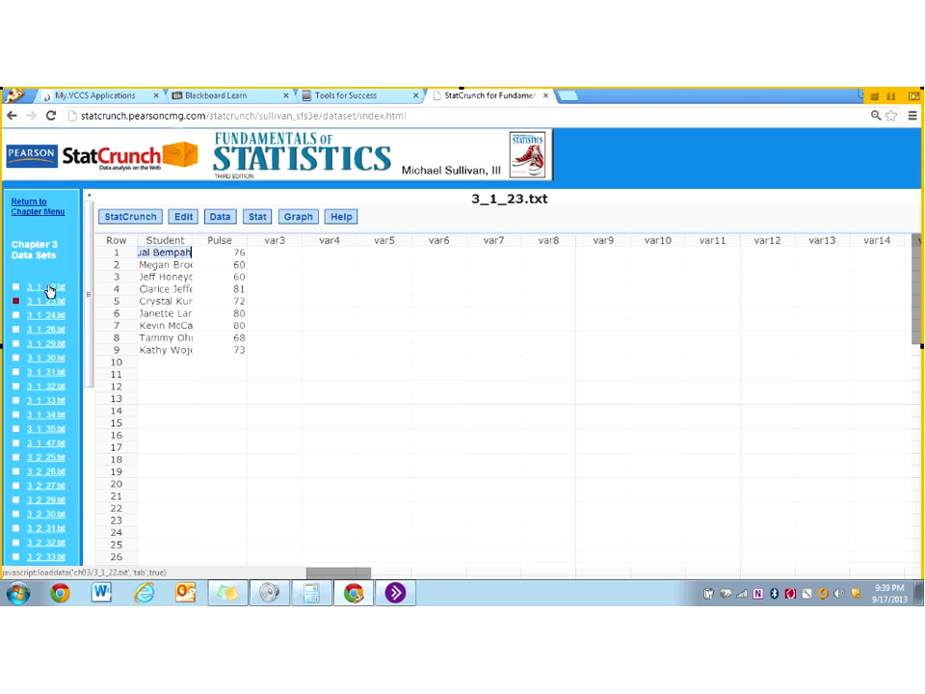
# Browse the Chapter 3 data sets 3_1_22, 3_1_24 and 3_1_26, and load 3_1_29.txt
pyautogui.click(49, 288)
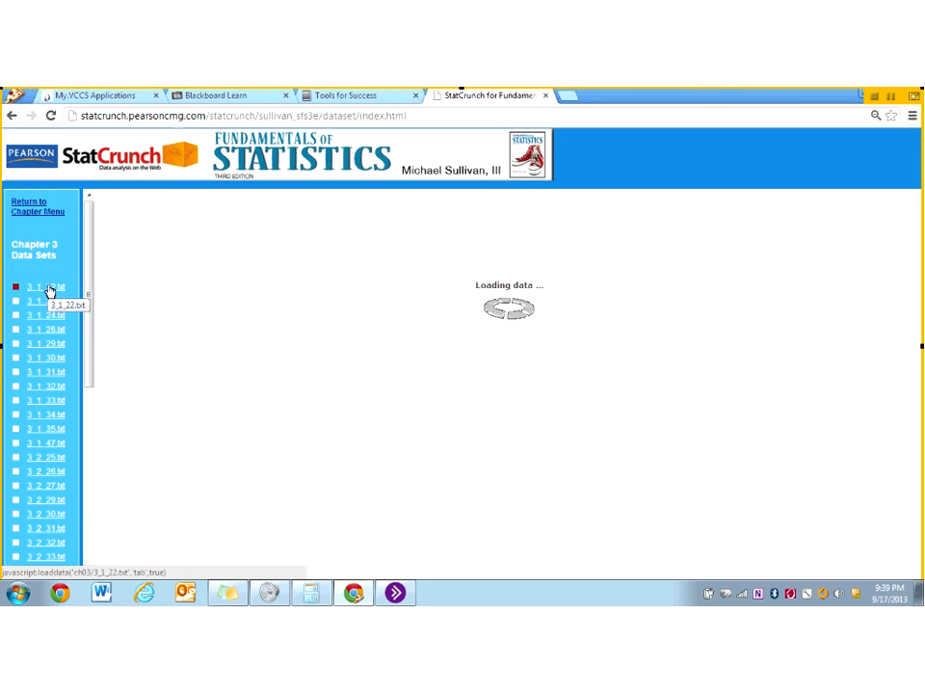
pyautogui.click(47, 320)
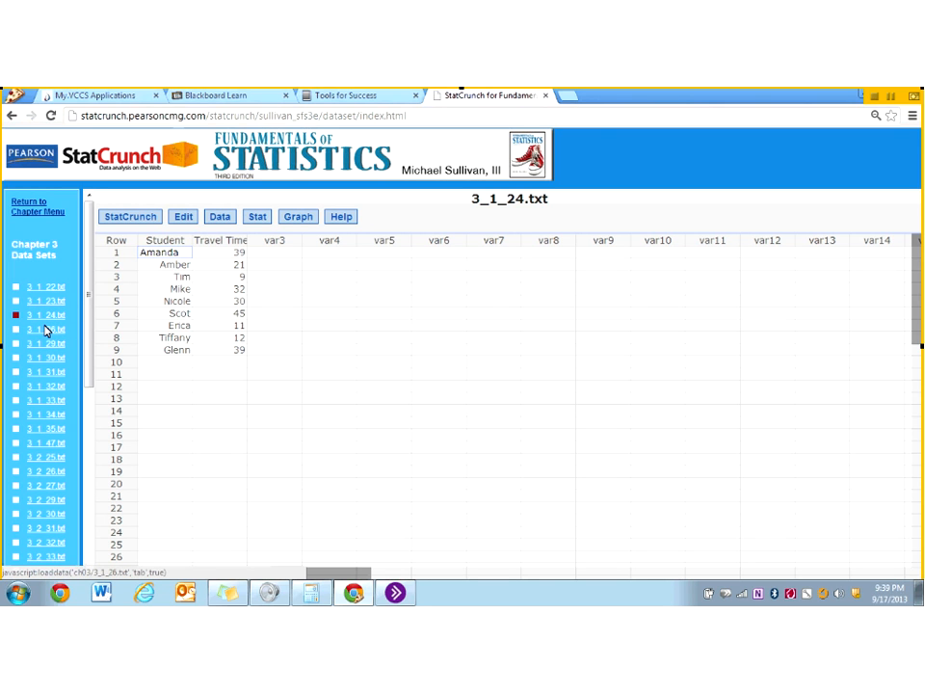
pyautogui.click(45, 329)
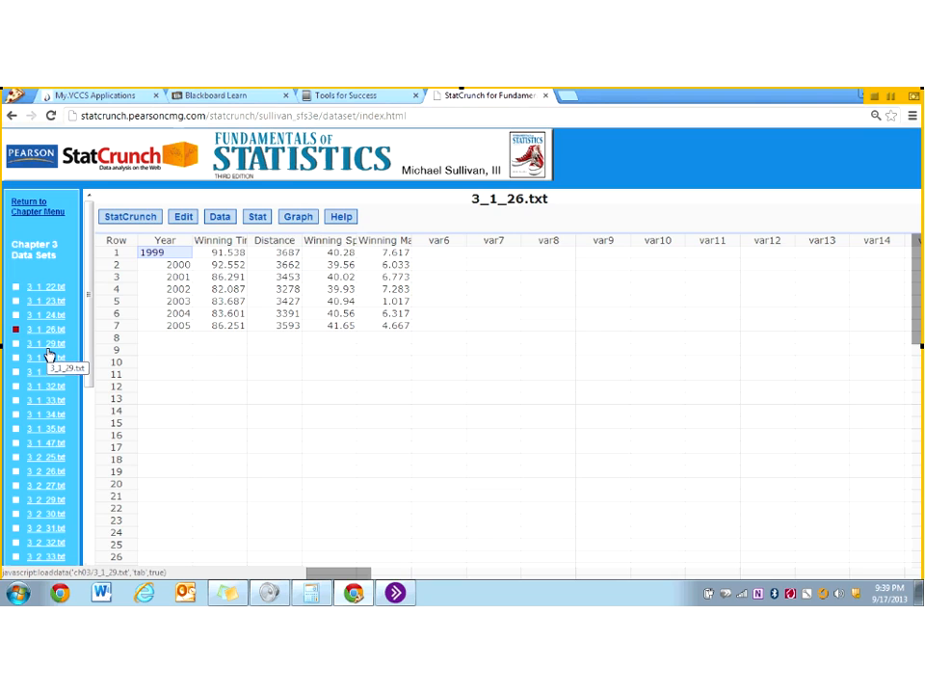
pyautogui.click(48, 351)
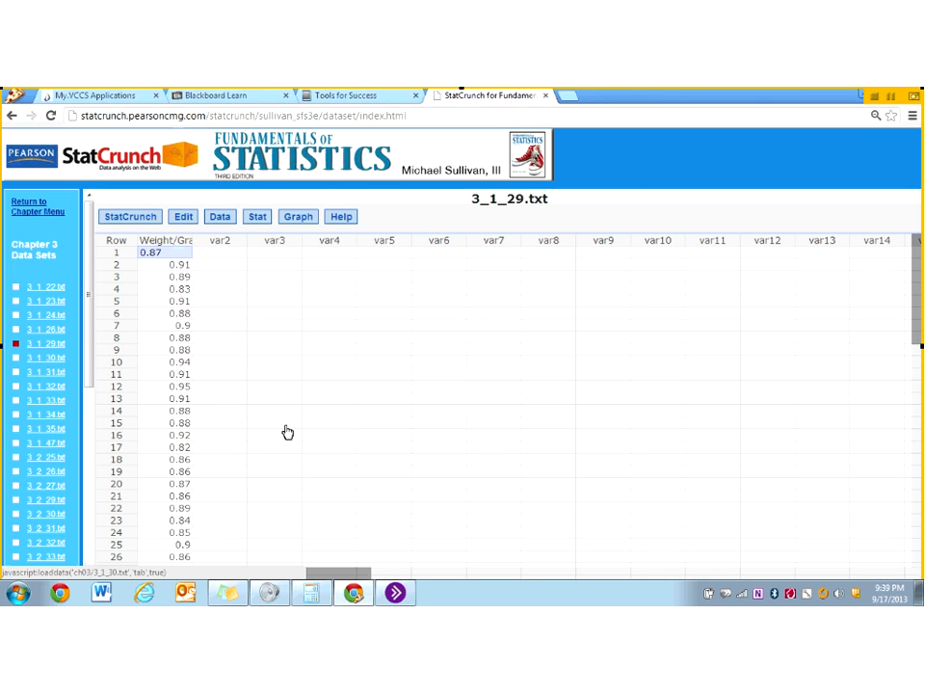
# Examine the Weight/Grams column heading, its values and the empty cells of the data table
pyautogui.click(175, 241)
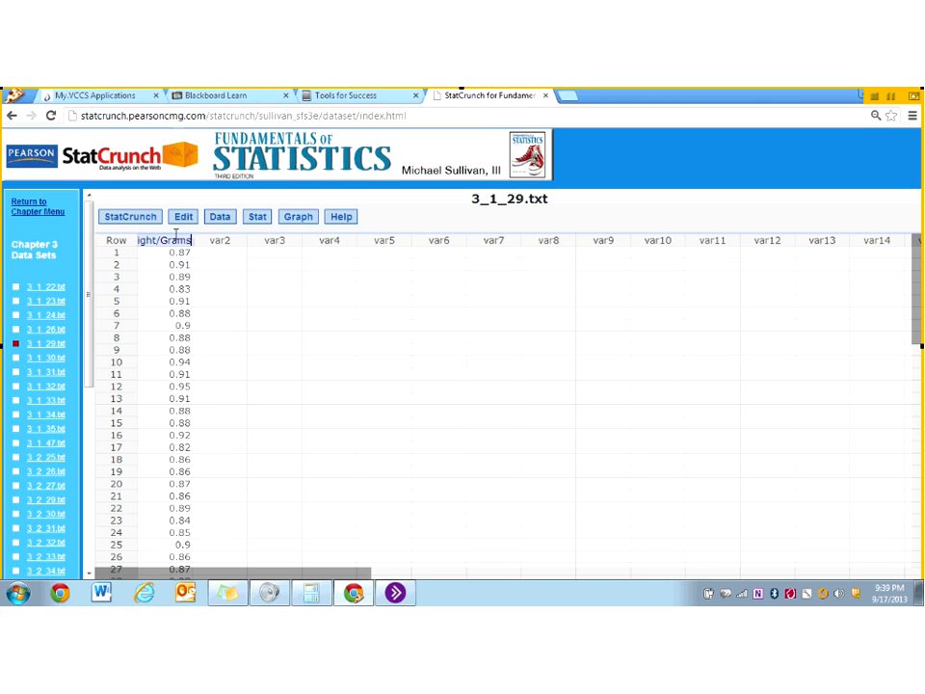
pyautogui.click(156, 310)
pyautogui.click(165, 242)
pyautogui.click(169, 401)
pyautogui.click(743, 423)
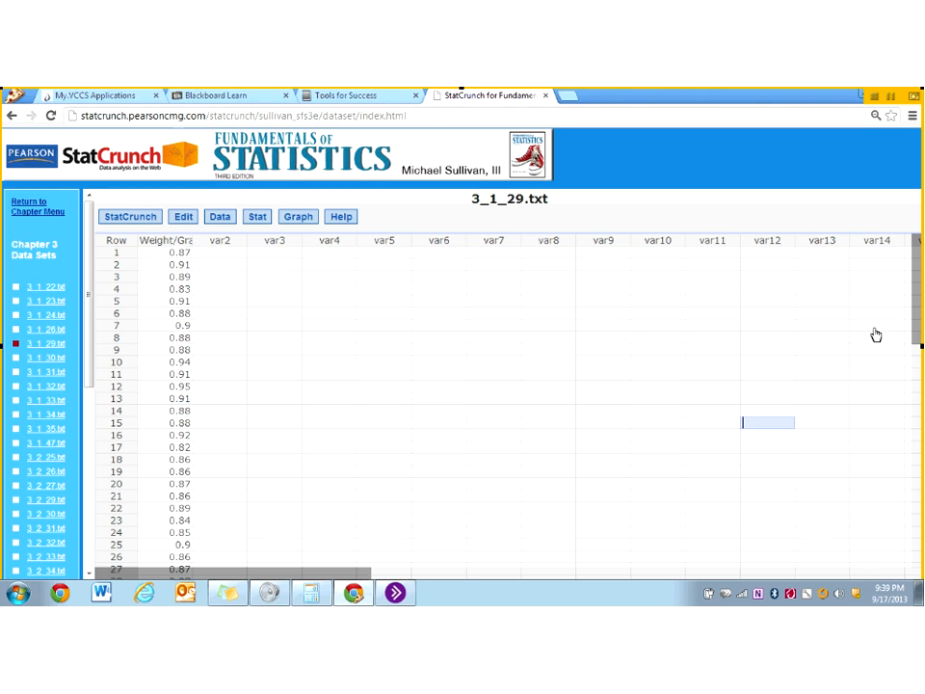
pyautogui.moveTo(918, 310); pyautogui.dragTo(909, 262)
pyautogui.click(333, 420)
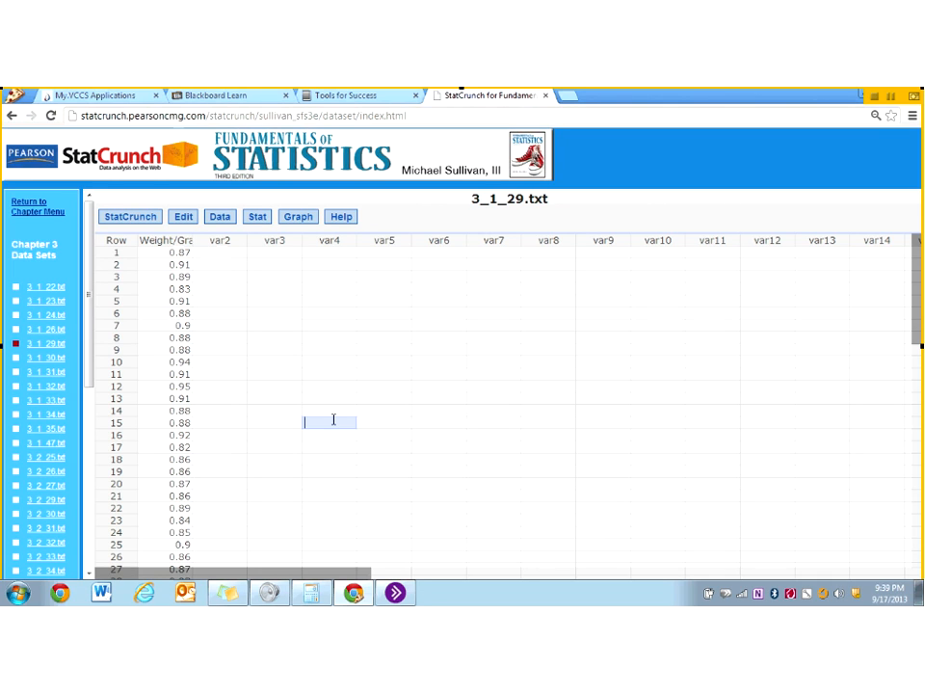
pyautogui.click(226, 290)
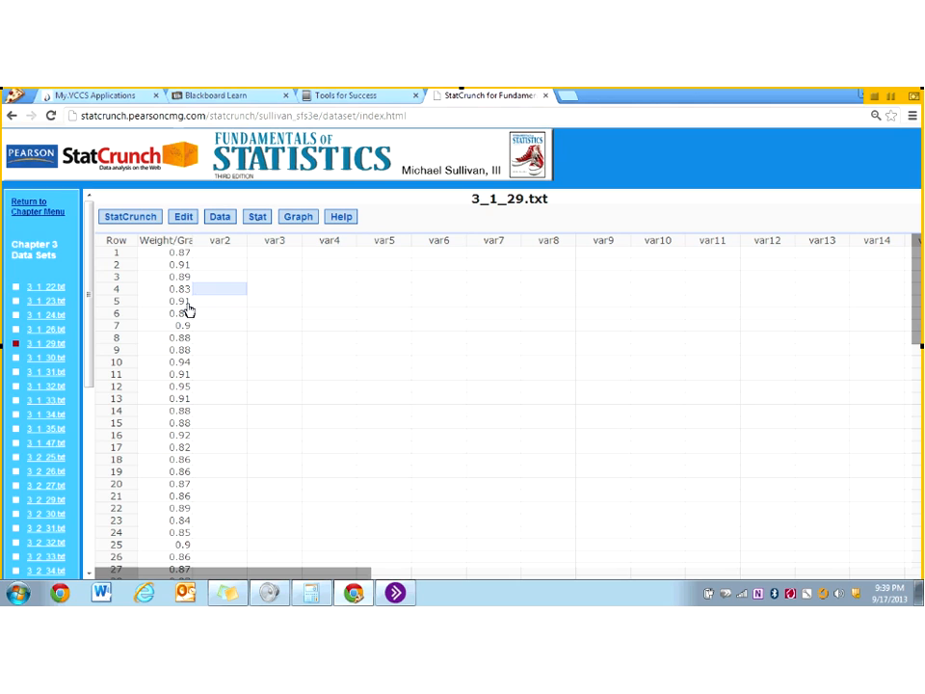
# Compute only the mean of the Weight/Grams column with column Summary Stats, and close the result after viewing it
pyautogui.click(256, 218)
pyautogui.moveTo(269, 252)
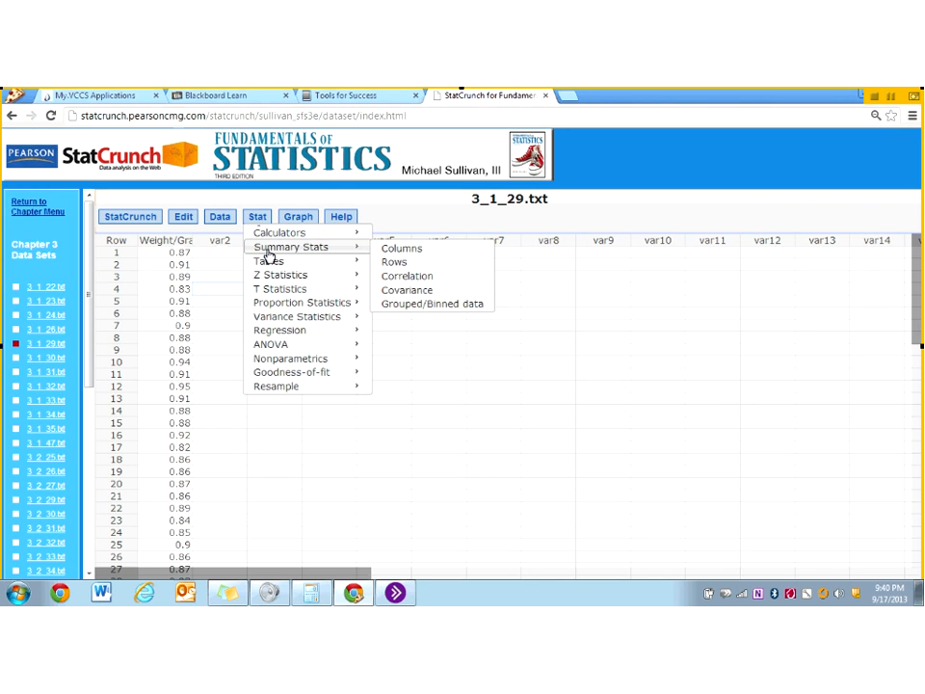
pyautogui.click(409, 252)
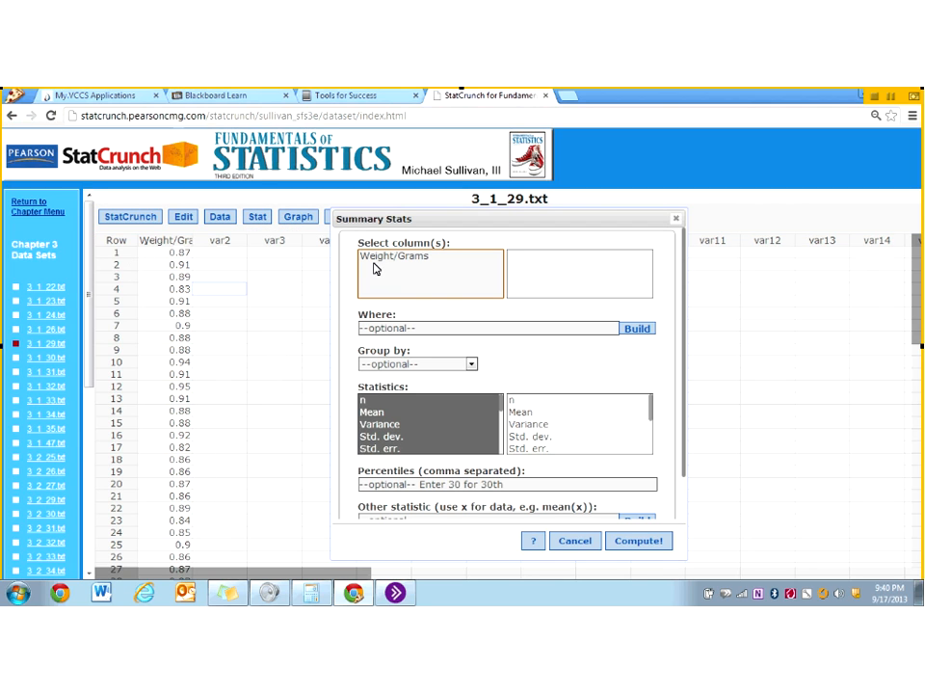
pyautogui.click(391, 255)
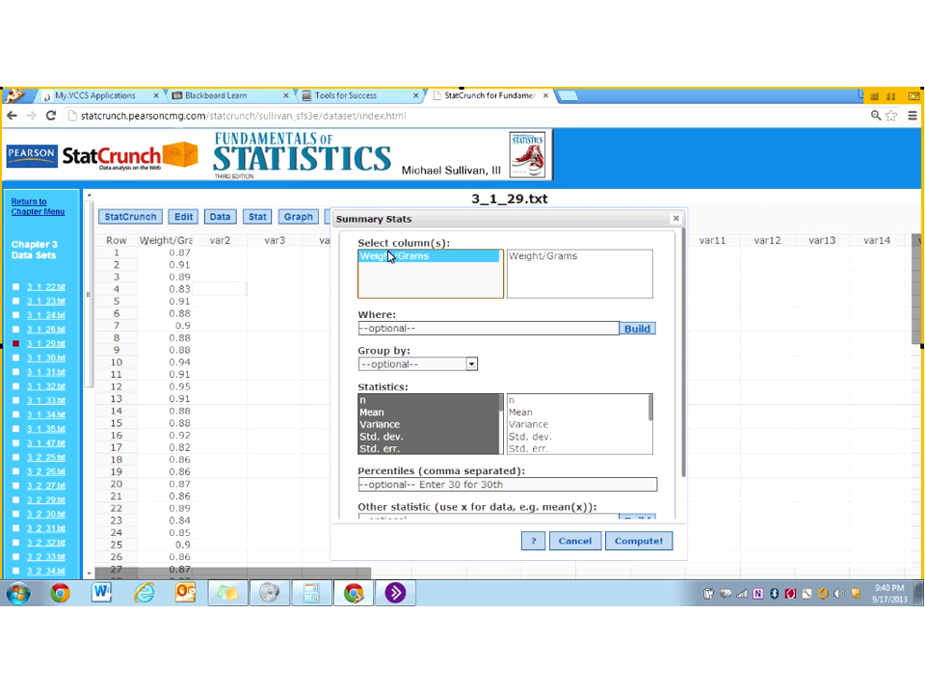
pyautogui.click(369, 416)
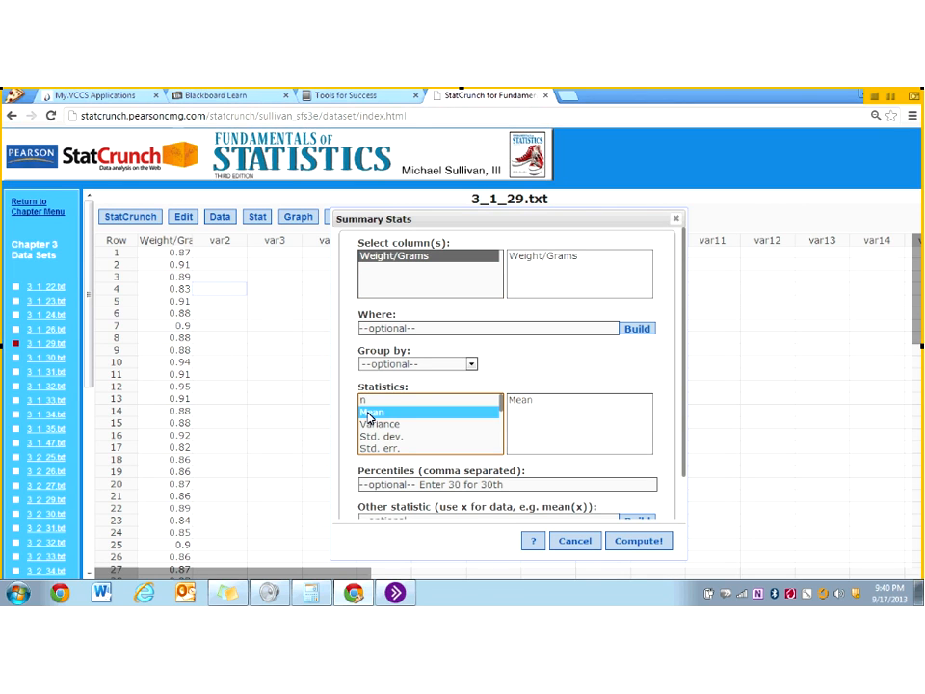
pyautogui.click(638, 542)
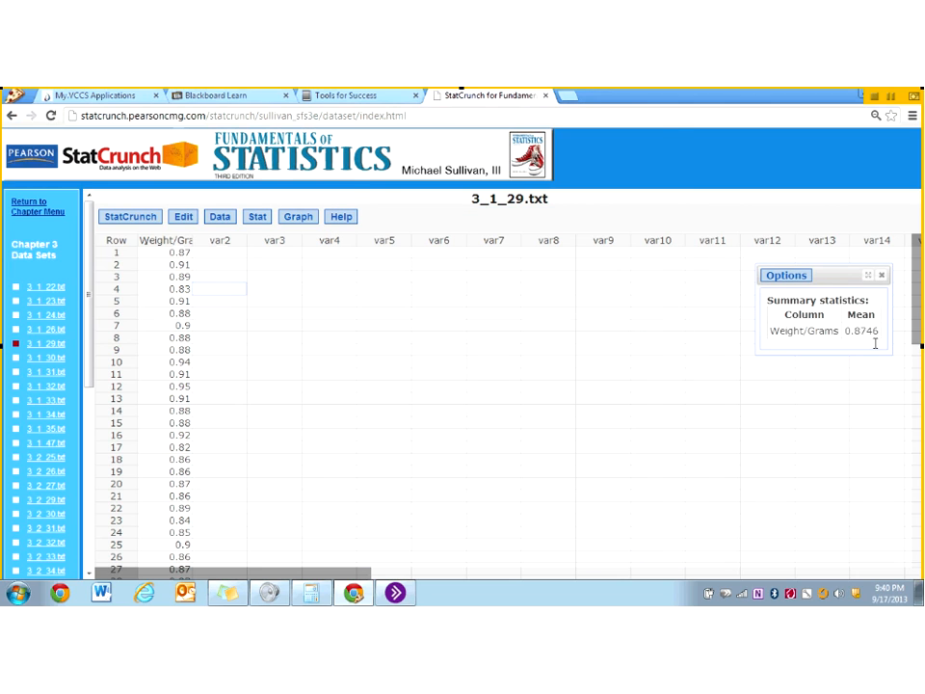
pyautogui.moveTo(835, 276); pyautogui.dragTo(395, 314)
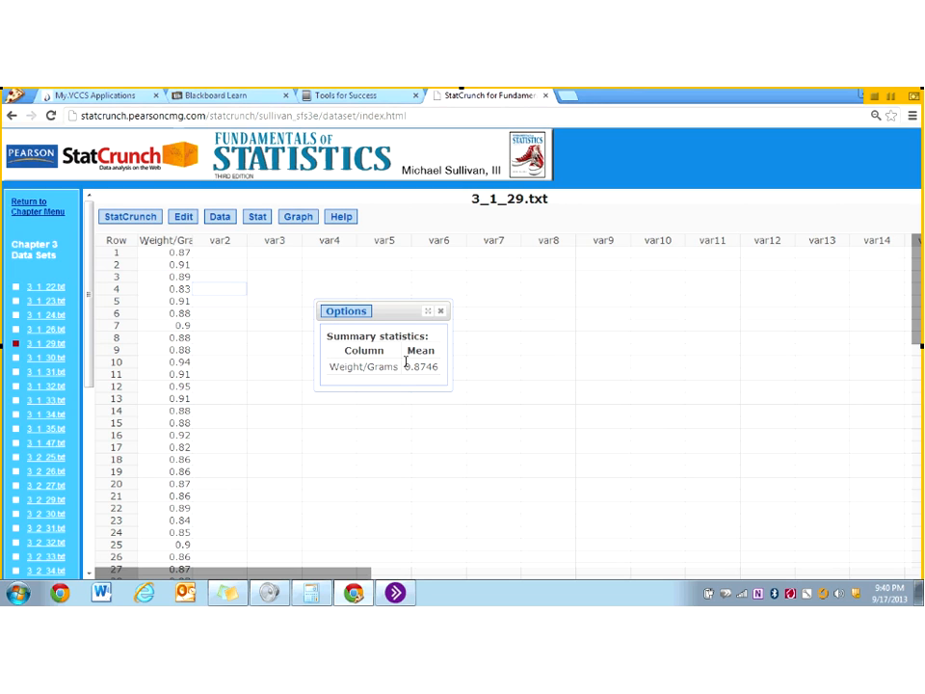
pyautogui.click(440, 312)
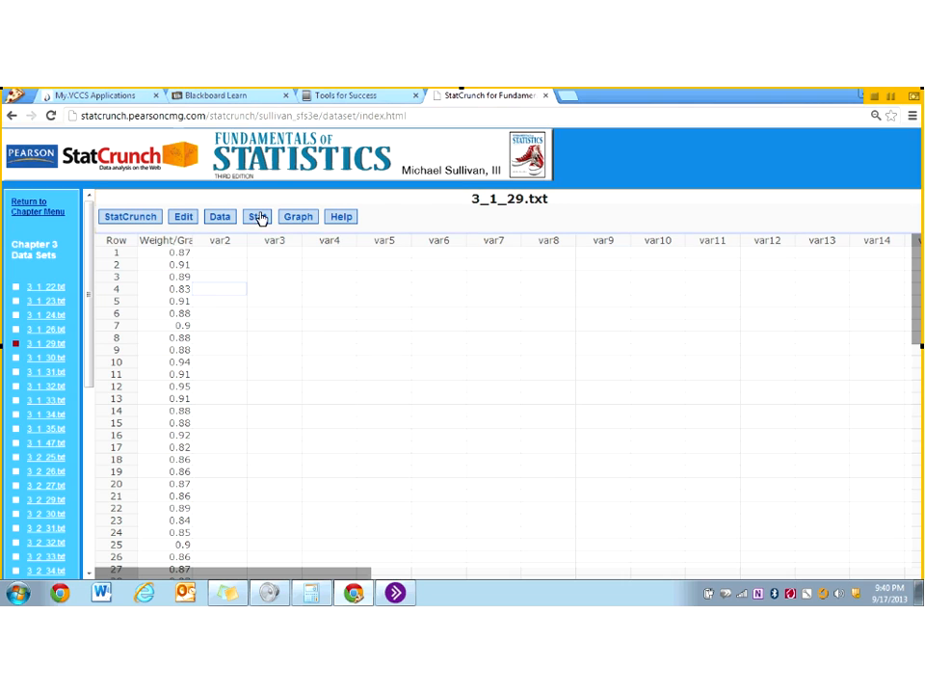
# Open the Summary Stats settings for columns again
pyautogui.click(258, 218)
pyautogui.moveTo(273, 252)
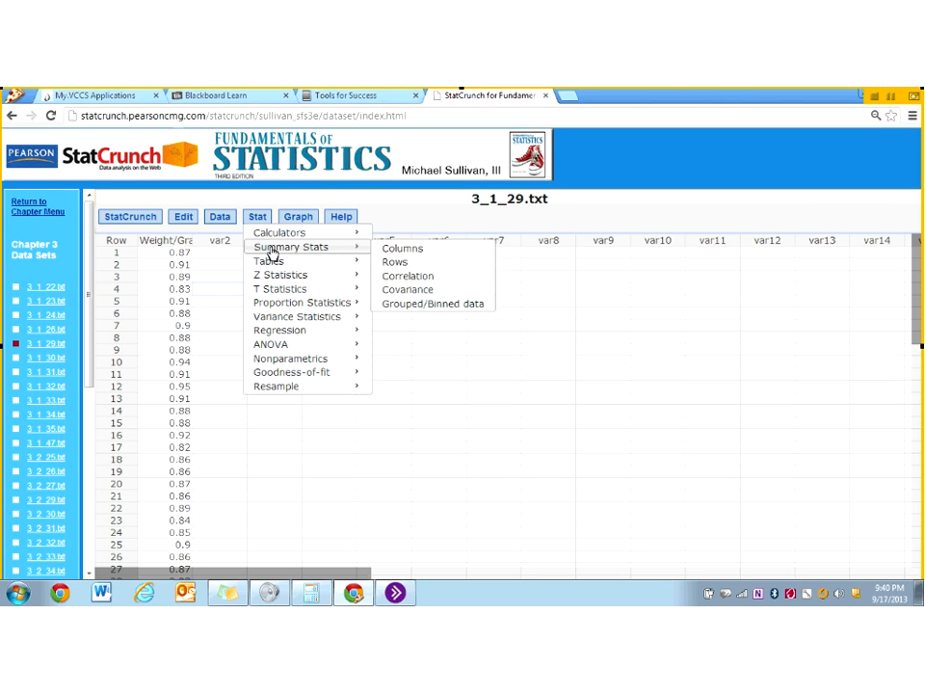
pyautogui.click(399, 253)
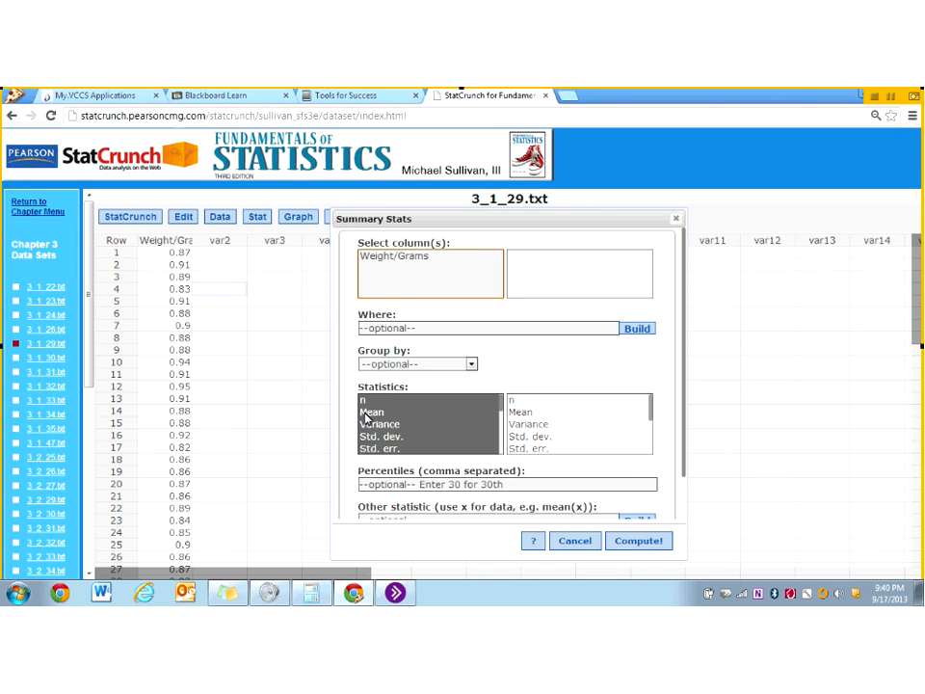
# Try choosing statistics one at a time, including Variance, Median, Range, Unadj. variance and Unadj. std. dev
pyautogui.click(497, 411)
pyautogui.click(479, 425)
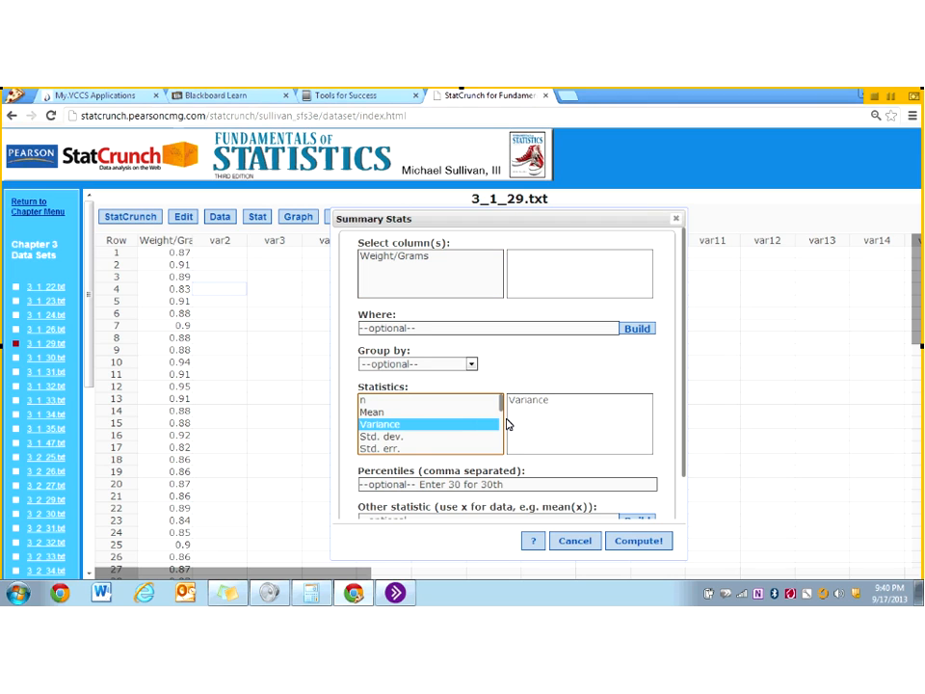
pyautogui.moveTo(499, 403); pyautogui.dragTo(502, 416)
pyautogui.scroll(-1, 502, 421)
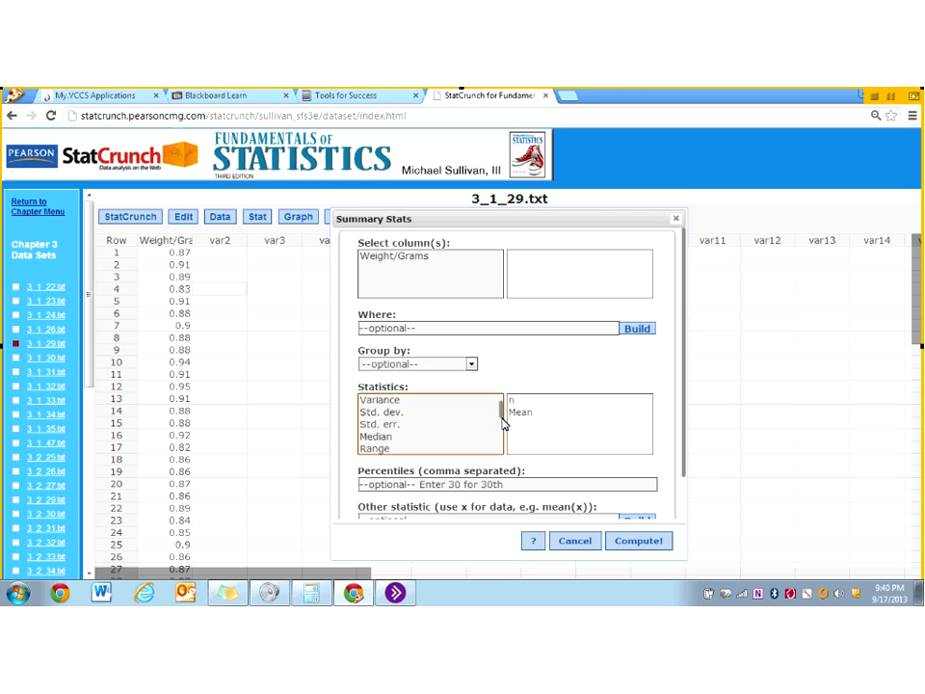
pyautogui.click(386, 438)
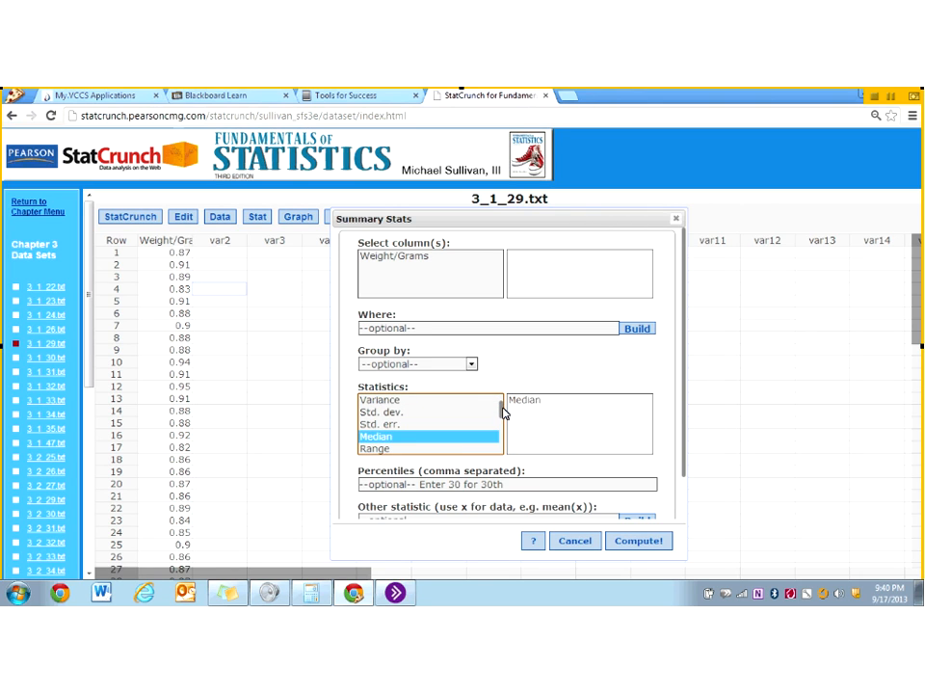
pyautogui.moveTo(502, 411); pyautogui.dragTo(502, 419)
pyautogui.click(433, 425)
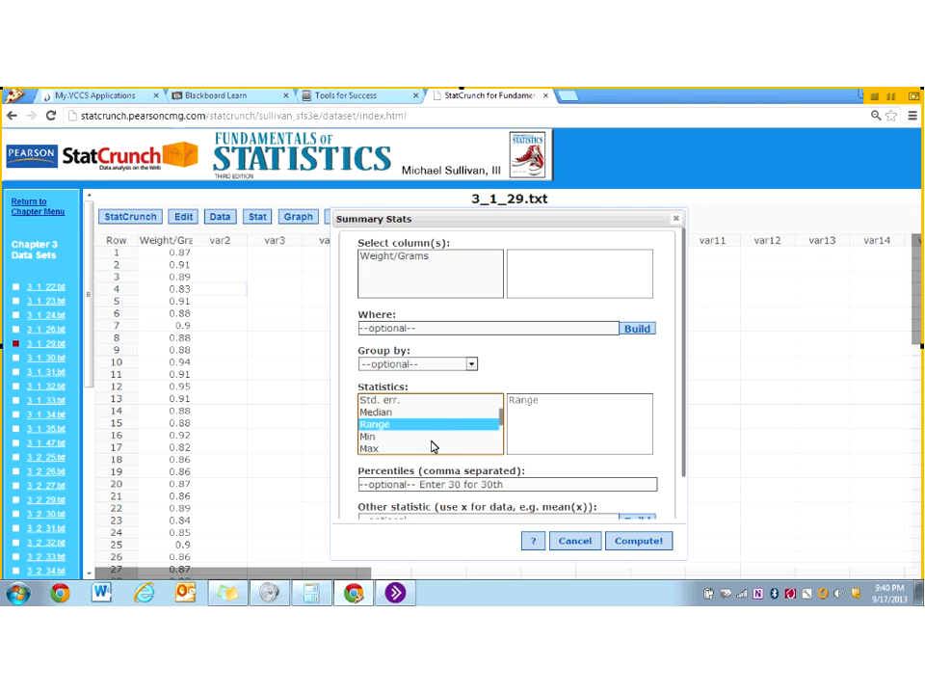
pyautogui.click(477, 437)
pyautogui.moveTo(502, 426); pyautogui.dragTo(501, 435)
pyautogui.click(370, 424)
pyautogui.click(367, 437)
pyautogui.click(371, 448)
pyautogui.moveTo(500, 427); pyautogui.dragTo(502, 439)
pyautogui.click(386, 449)
pyautogui.click(410, 424)
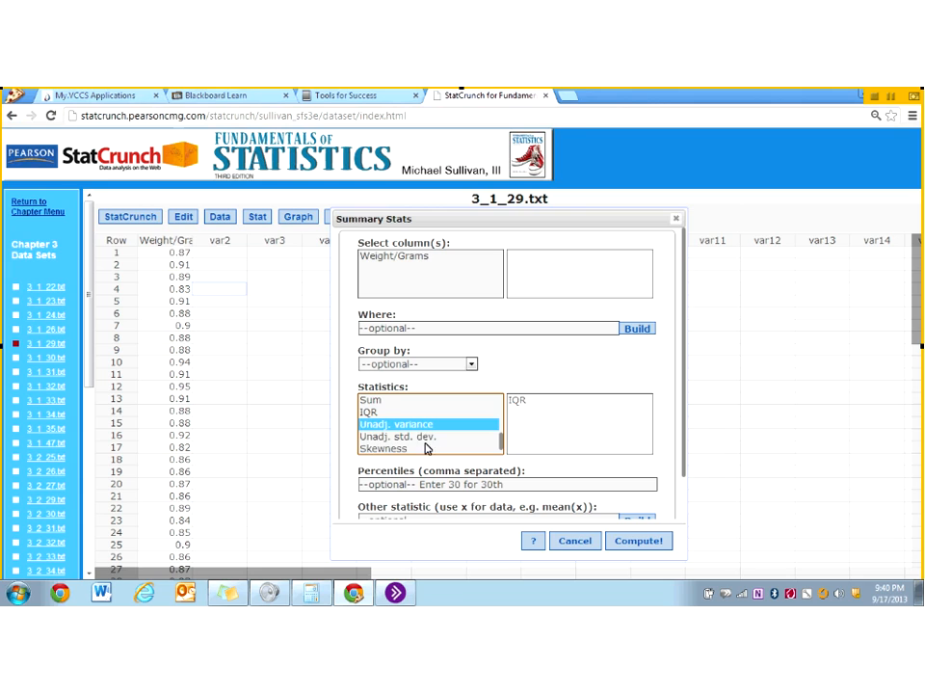
pyautogui.click(426, 436)
pyautogui.moveTo(502, 446); pyautogui.dragTo(502, 403)
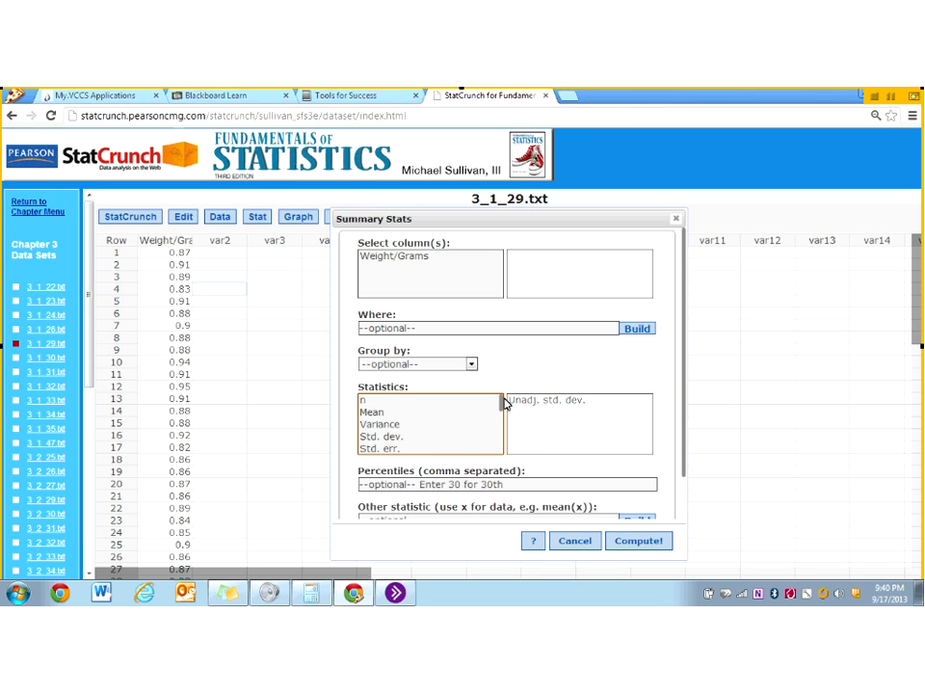
# Select just n and Unadj. std. dev. together as the statistics
pyautogui.click(399, 404)
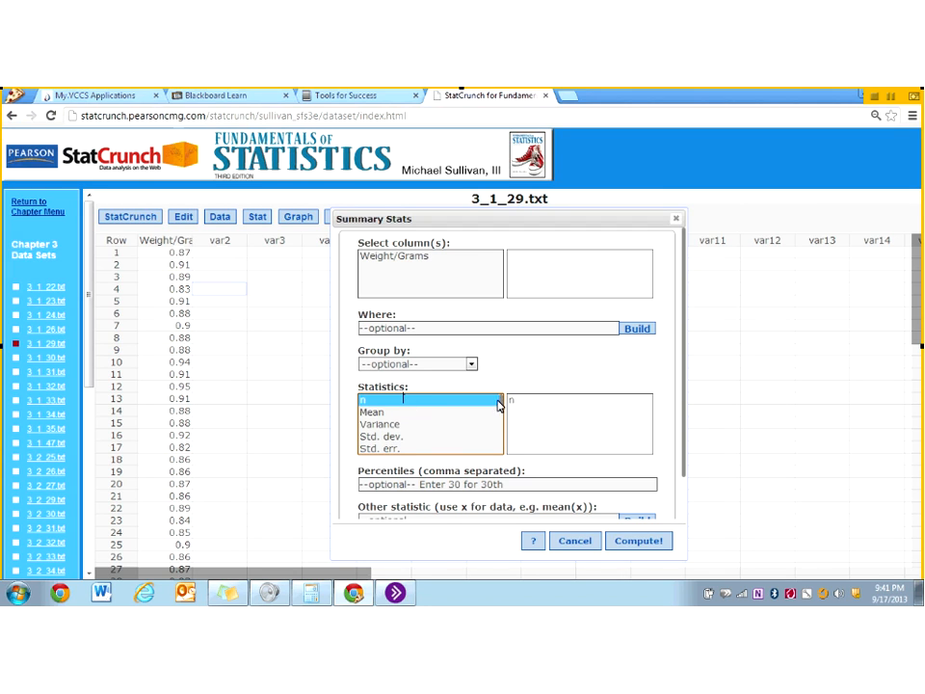
pyautogui.moveTo(501, 405); pyautogui.dragTo(499, 444)
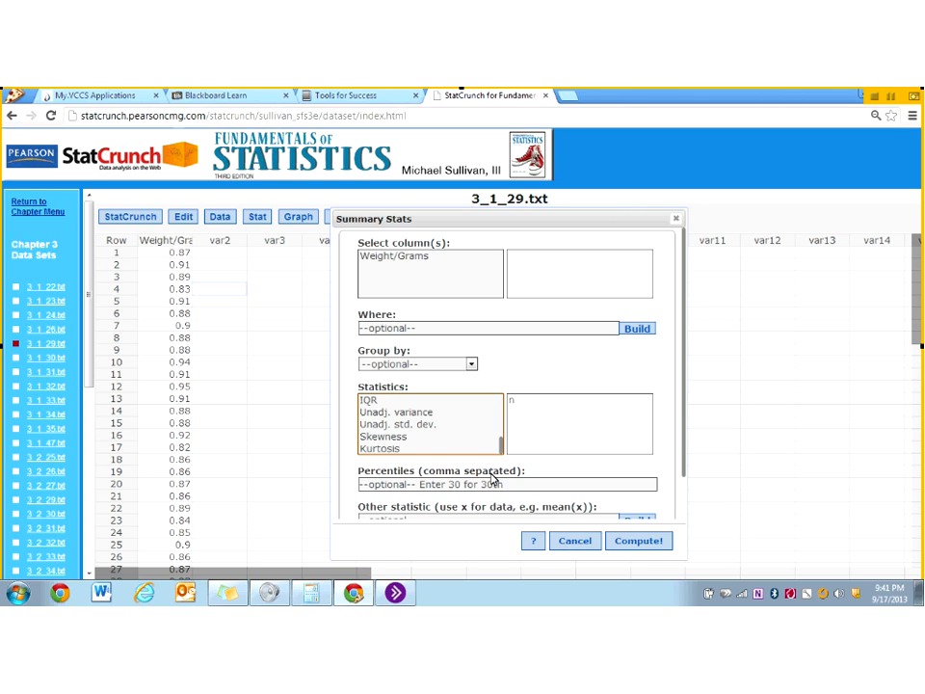
pyautogui.click(397, 425)
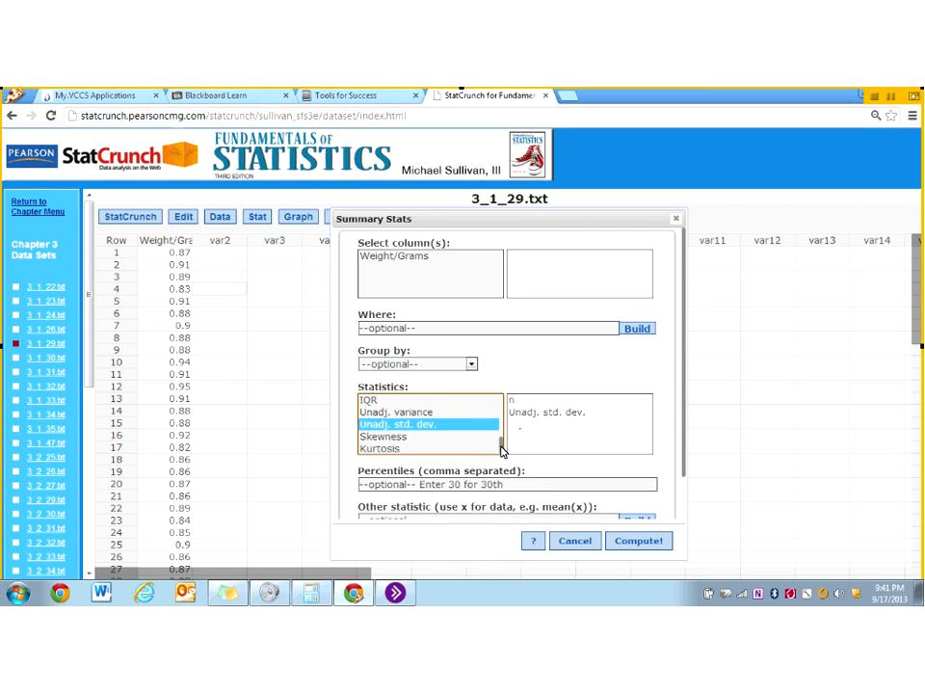
pyautogui.moveTo(501, 448); pyautogui.dragTo(501, 402)
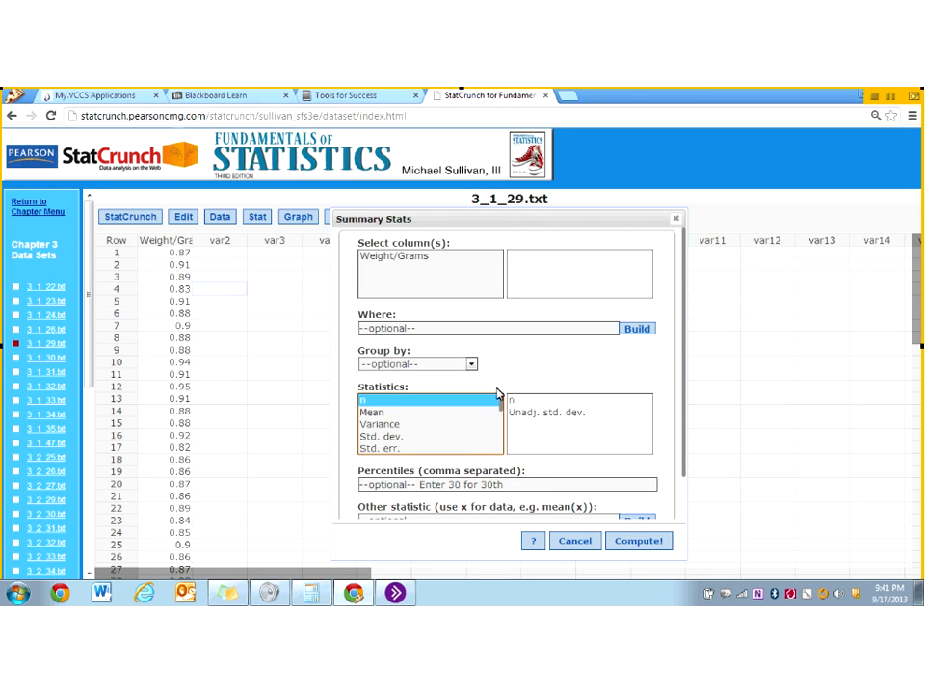
# Select the whole range of statistics from n through Unadj. std. dev
pyautogui.click(433, 404)
pyautogui.moveTo(503, 407); pyautogui.dragTo(498, 443)
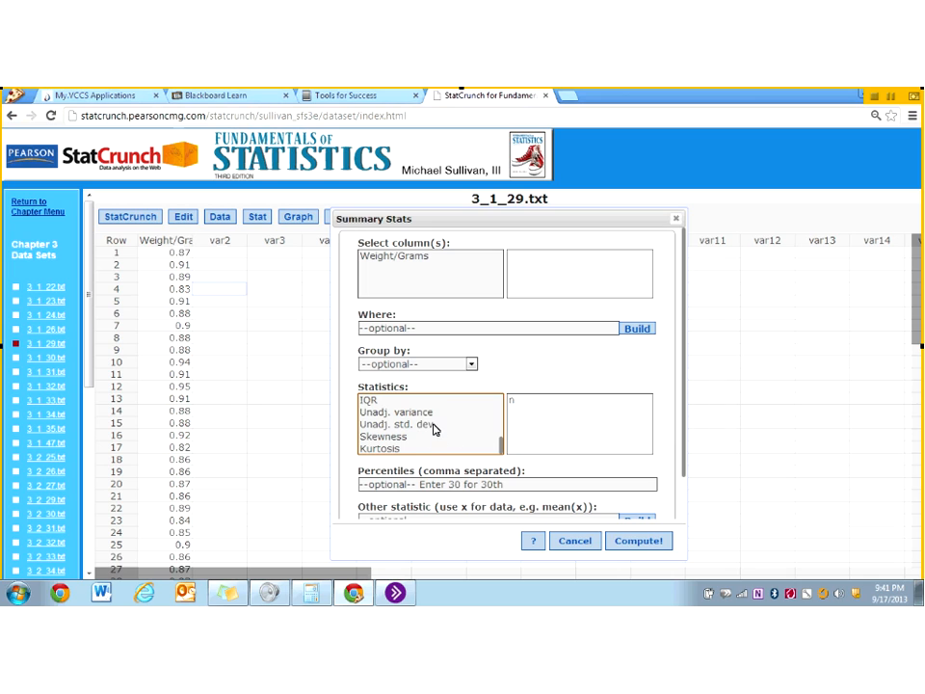
pyautogui.moveTo(433, 399); pyautogui.dragTo(434, 430)
# Choose Weight/Grams as the column and compute its summary statistics
pyautogui.click(641, 541)
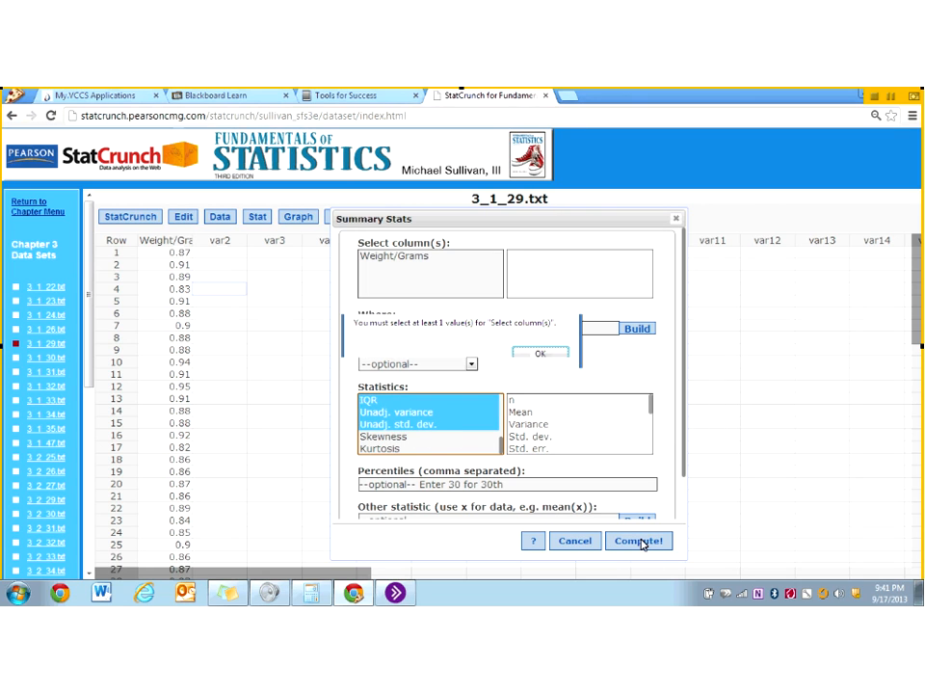
pyautogui.click(540, 353)
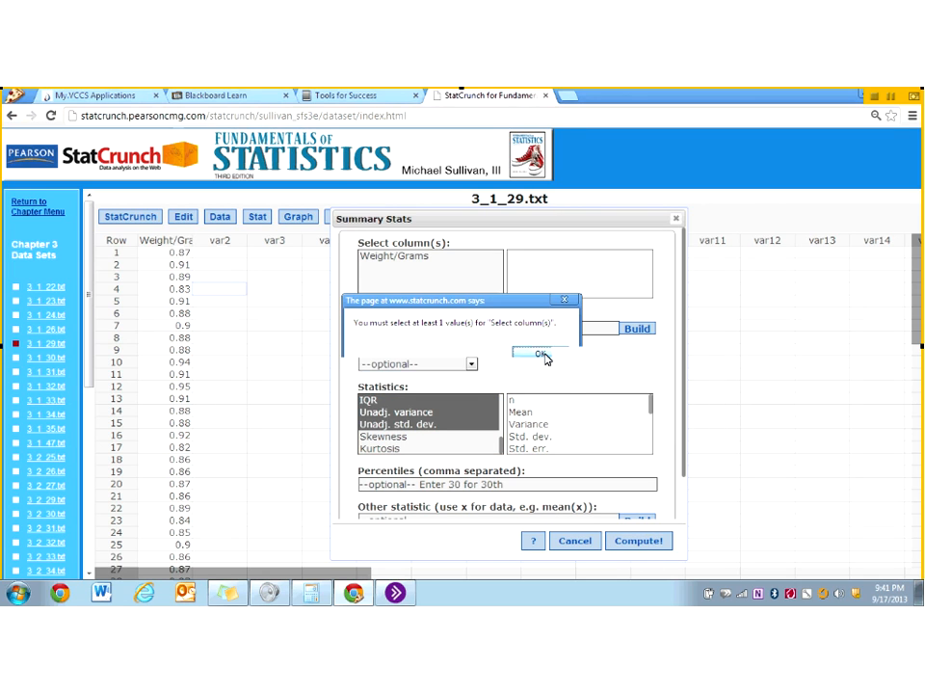
pyautogui.click(371, 259)
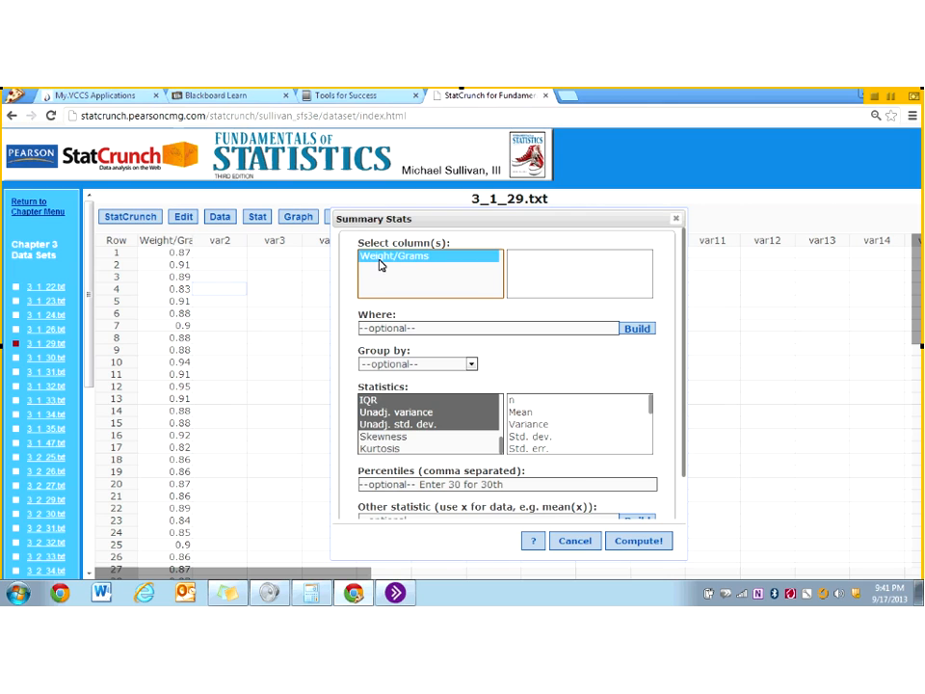
pyautogui.click(632, 543)
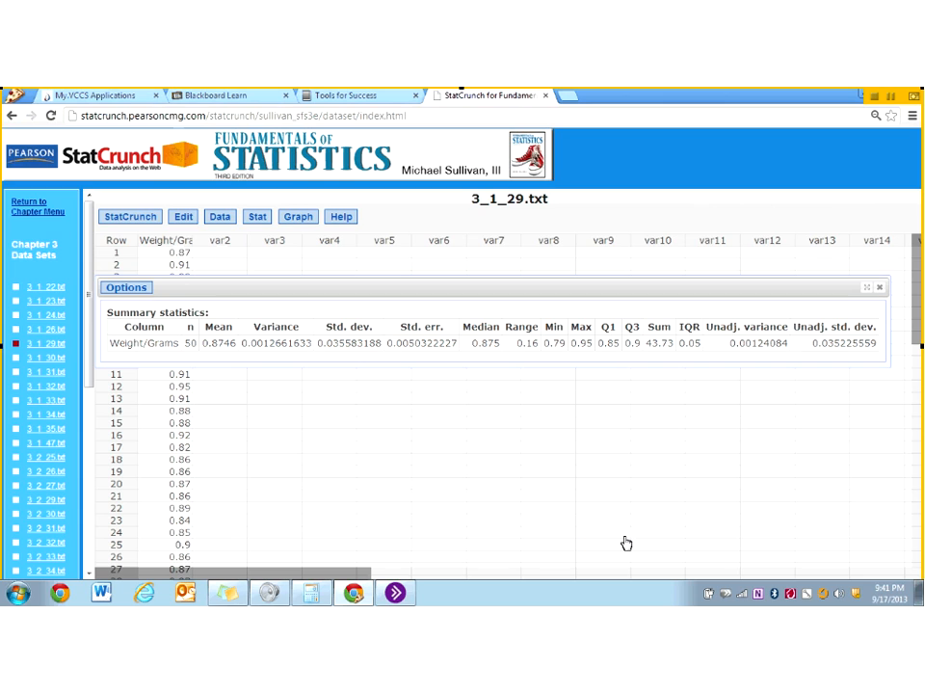
# Highlight the mean and the variance of Weight/Grams in the summary statistics result
pyautogui.doubleClick(227, 343)
pyautogui.click(251, 344)
pyautogui.doubleClick(259, 343)
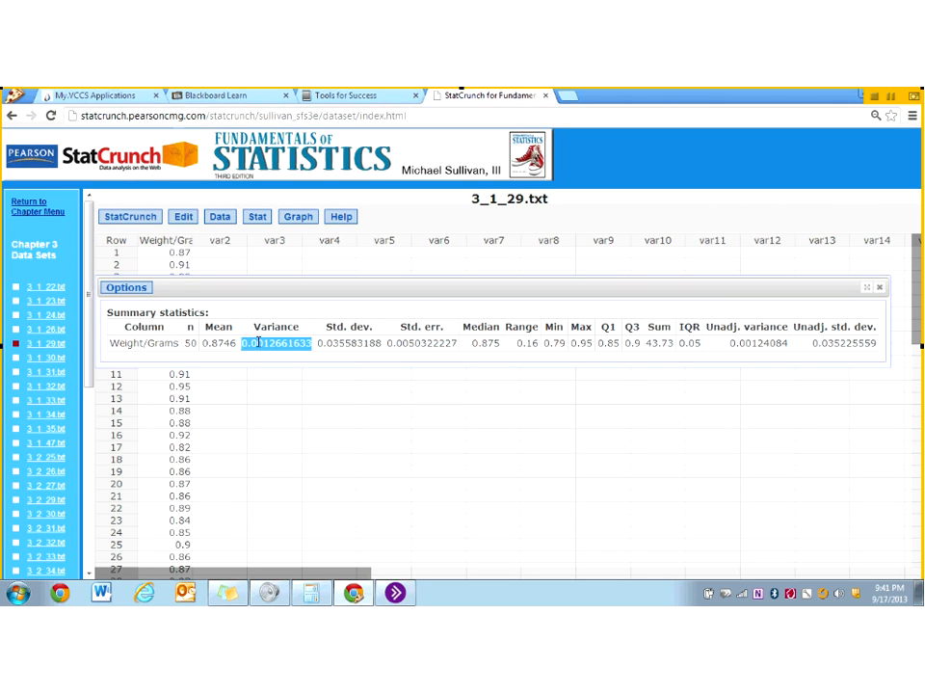
# Highlight the standard deviation, the unadjusted variance and the unadjusted standard deviation in the Weight/Grams summary statistics result
pyautogui.click(353, 344)
pyautogui.doubleClick(353, 342)
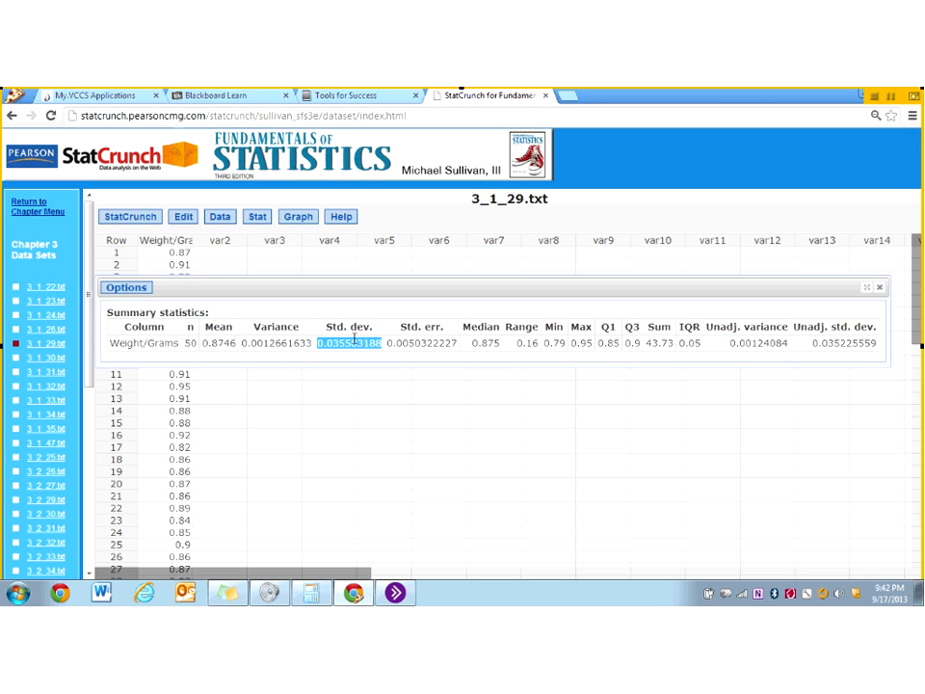
pyautogui.moveTo(708, 326); pyautogui.dragTo(743, 342)
pyautogui.doubleClick(743, 342)
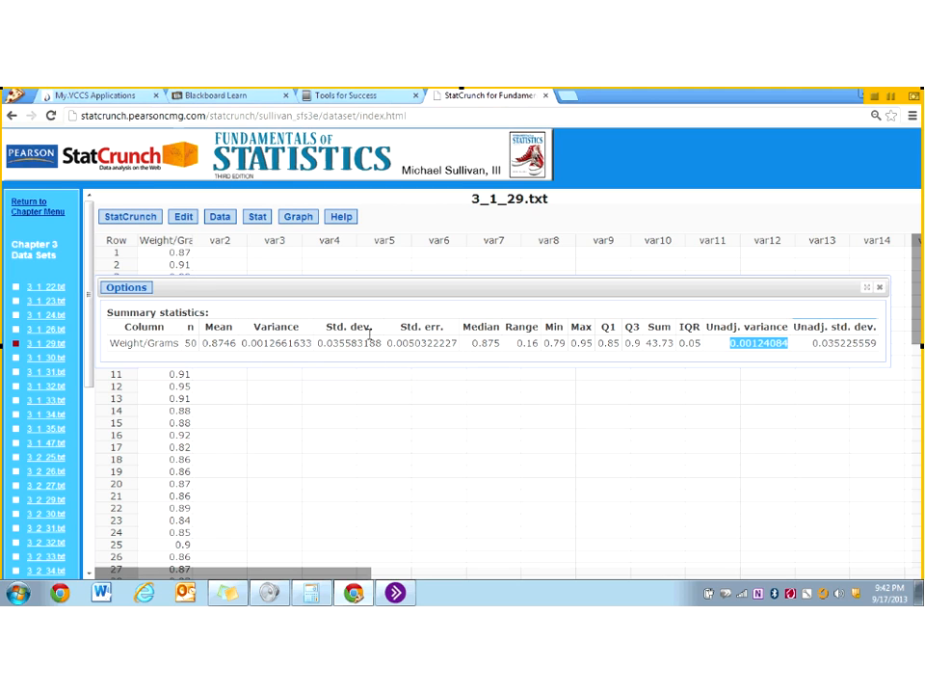
pyautogui.moveTo(721, 328); pyautogui.dragTo(824, 334)
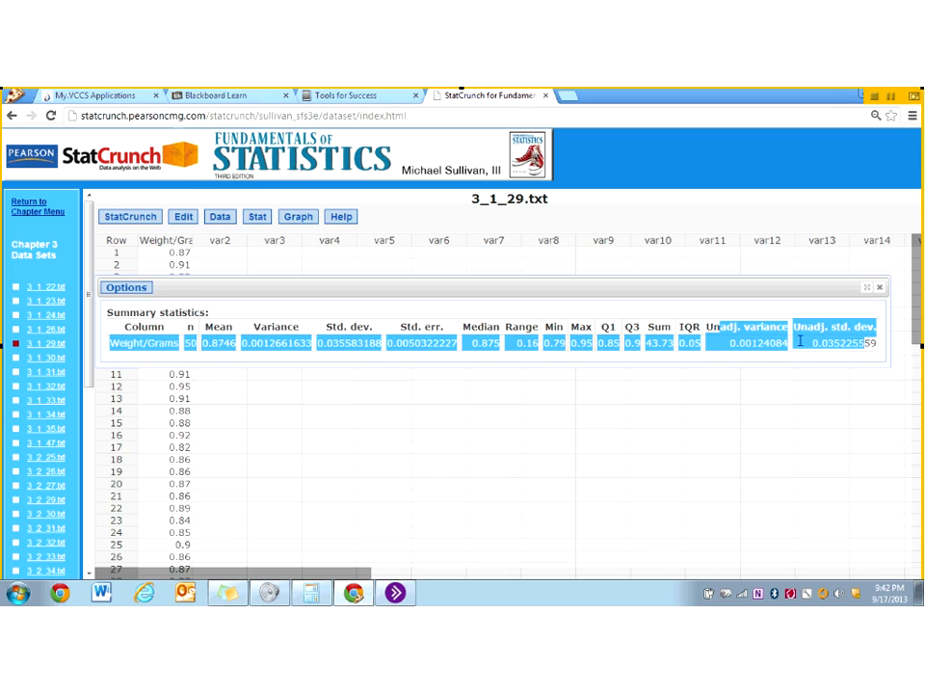
pyautogui.click(806, 341)
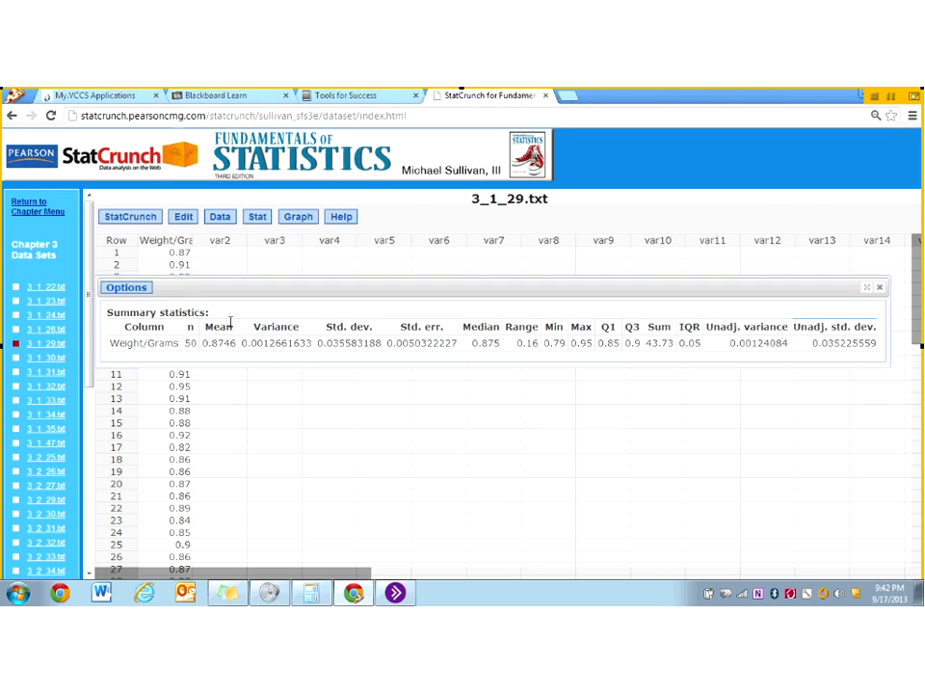
# Examine the other Weight/Grams summary statistics, including Std. err., Median, Range, Min, Max, quartiles and IQR
pyautogui.doubleClick(264, 328)
pyautogui.doubleClick(344, 329)
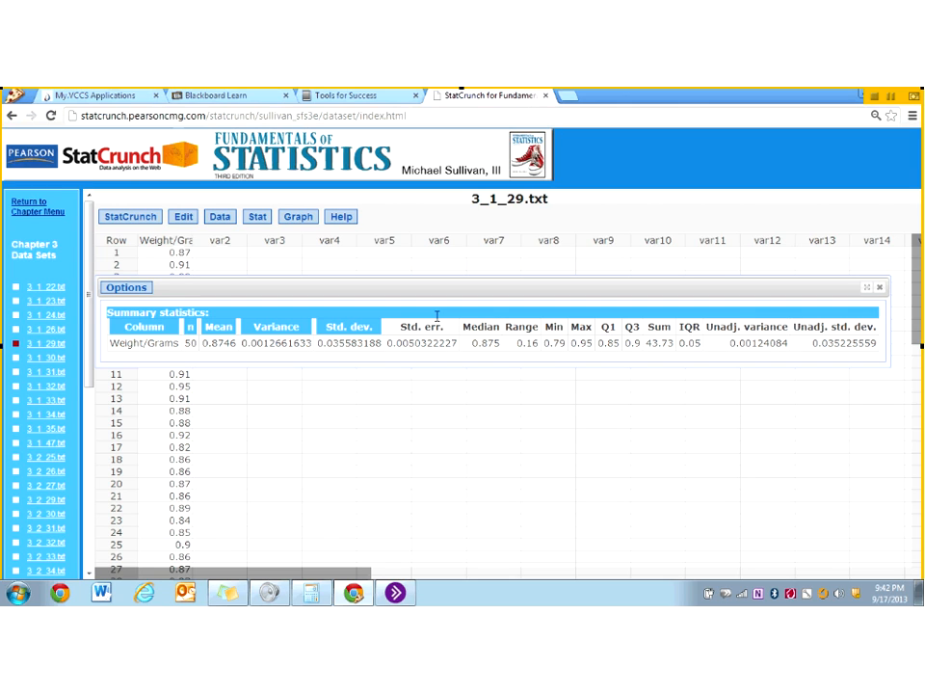
pyautogui.doubleClick(408, 326)
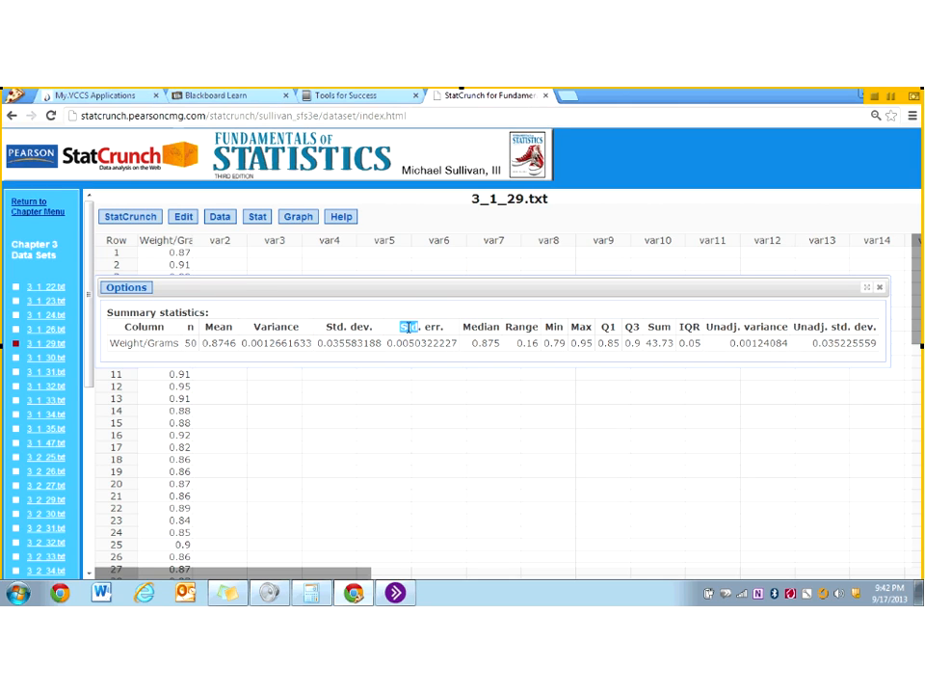
pyautogui.doubleClick(470, 328)
pyautogui.click(479, 328)
pyautogui.moveTo(517, 342); pyautogui.dragTo(540, 343)
pyautogui.moveTo(572, 343); pyautogui.dragTo(611, 334)
pyautogui.moveTo(680, 328); pyautogui.dragTo(700, 329)
pyautogui.moveTo(623, 328)
pyautogui.mouseDown()
pyautogui.moveTo(641, 328)
pyautogui.moveTo(622, 329)
pyautogui.mouseUp()
# Close the 3_1_29.txt result and its StatCrunch page, and open the 3.2 Assignment homework in MyStatLab, bypassing its prerequisite
pyautogui.click(879, 289)
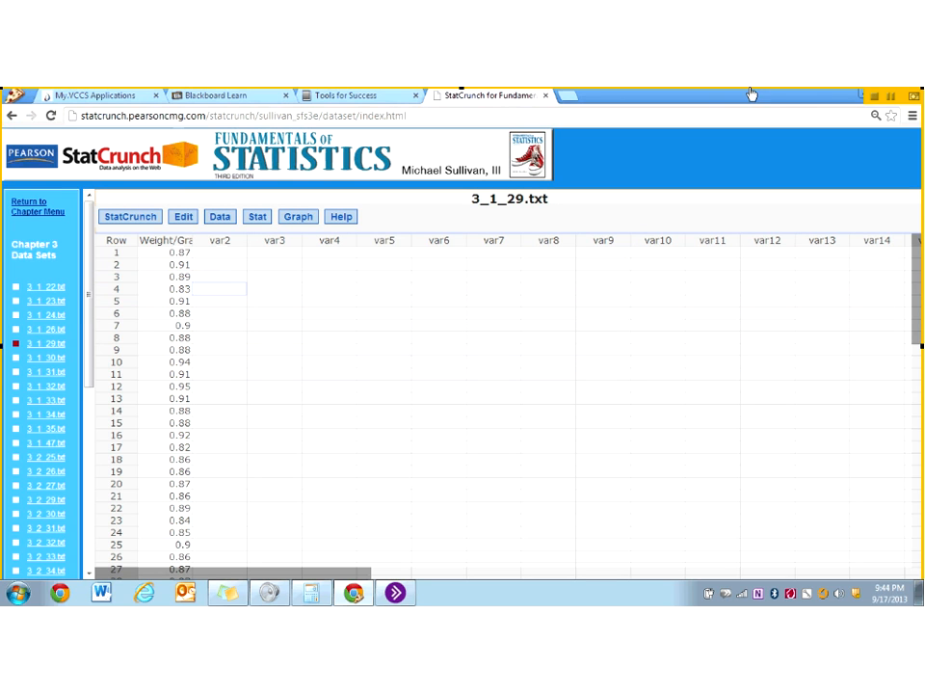
pyautogui.click(545, 95)
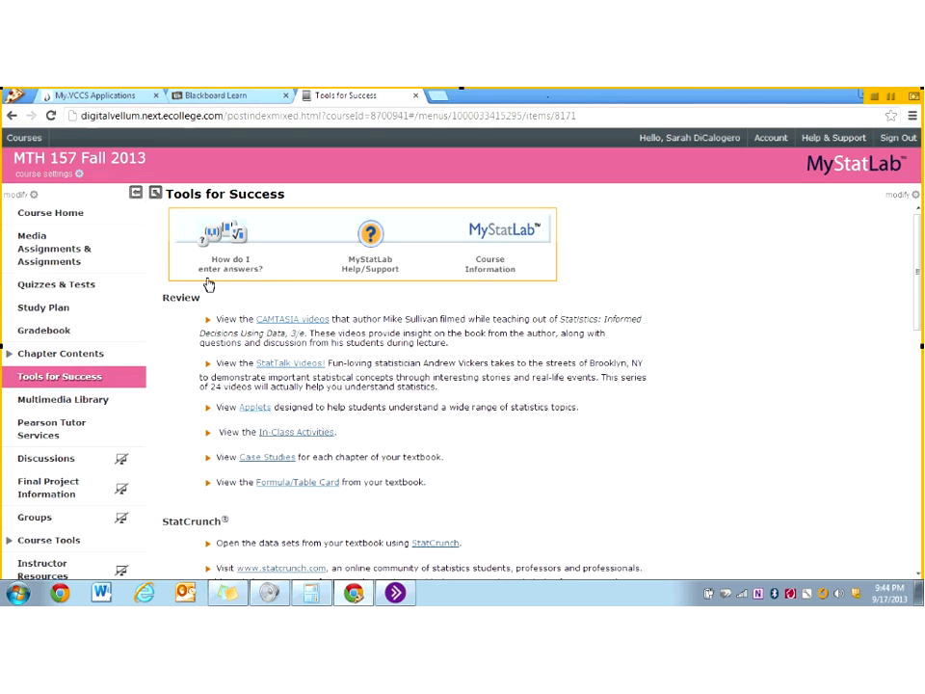
pyautogui.click(100, 256)
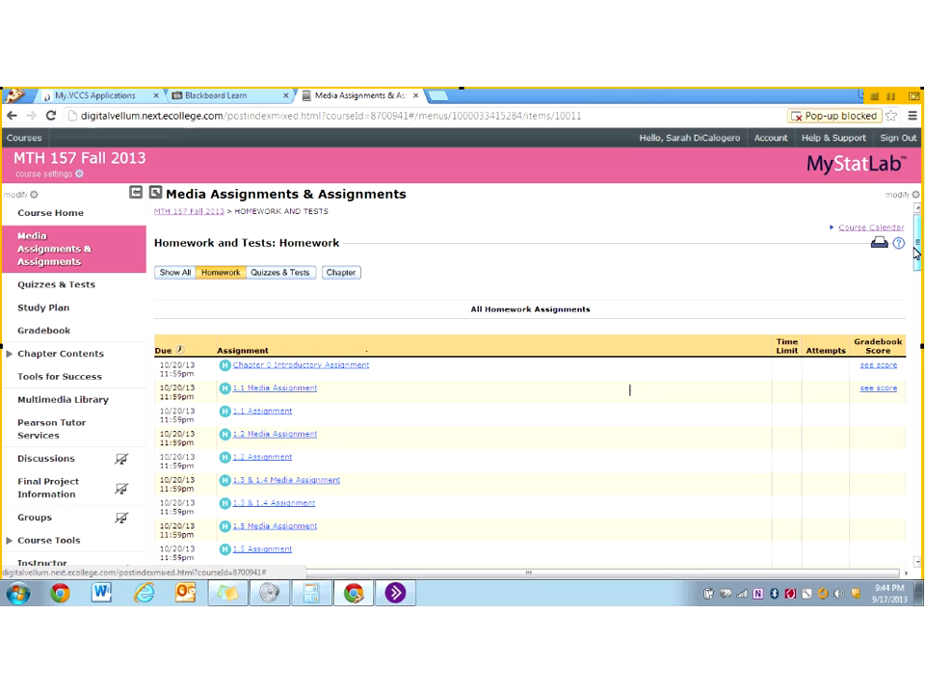
pyautogui.moveTo(916, 253); pyautogui.dragTo(916, 314)
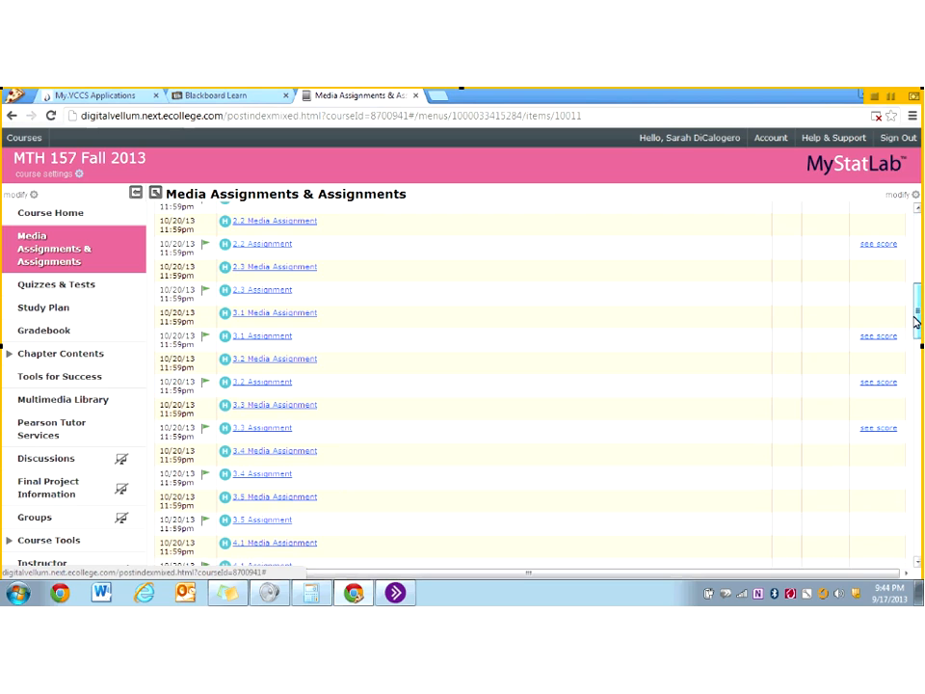
pyautogui.click(268, 388)
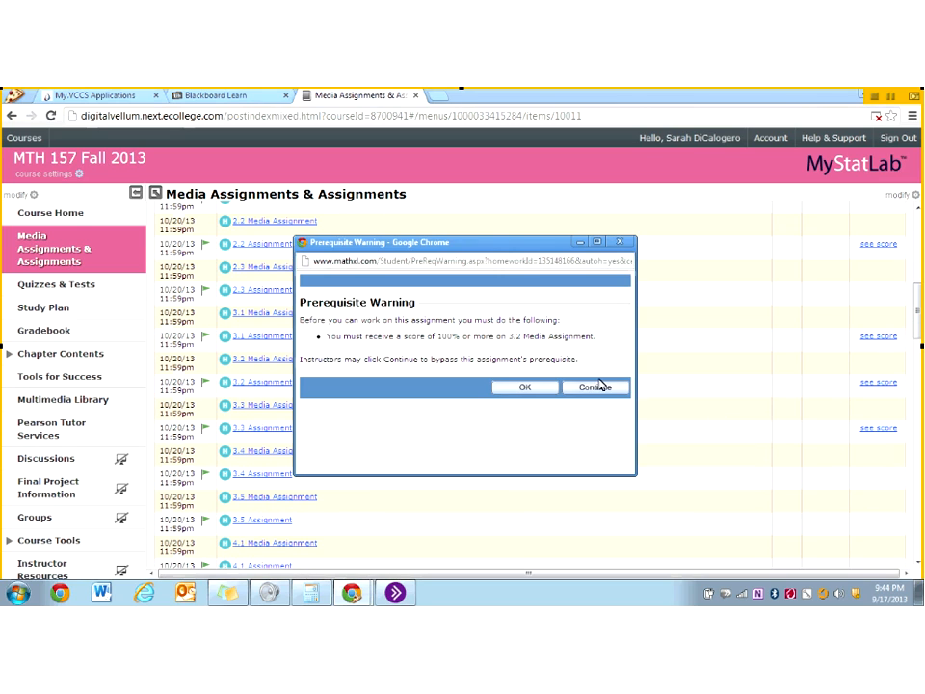
pyautogui.click(596, 387)
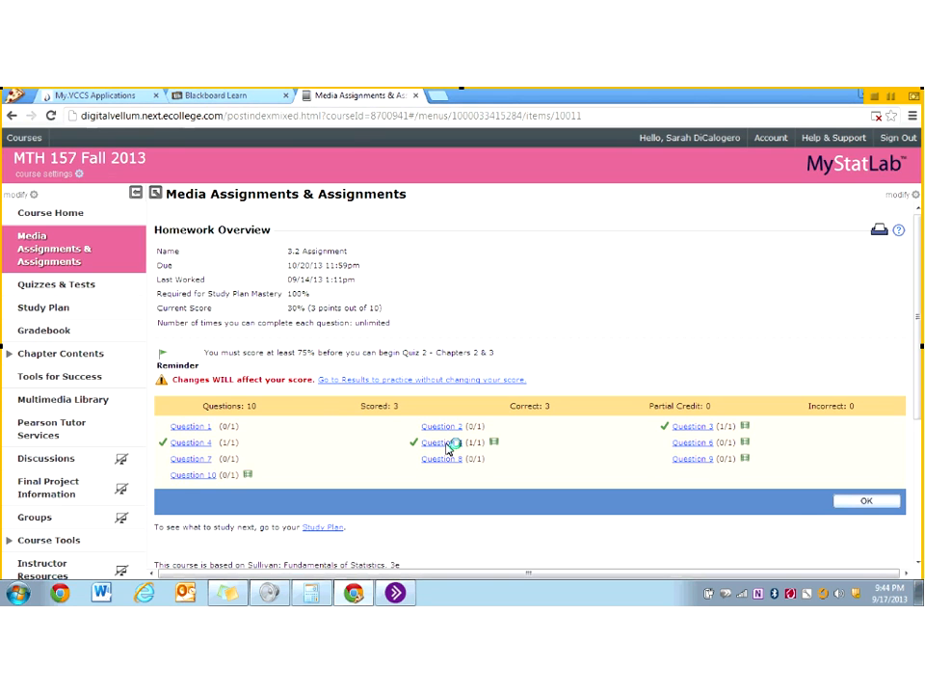
# Open a similar exercise for Question 5 of the homework and load its concrete strength data into StatCrunch
pyautogui.click(446, 447)
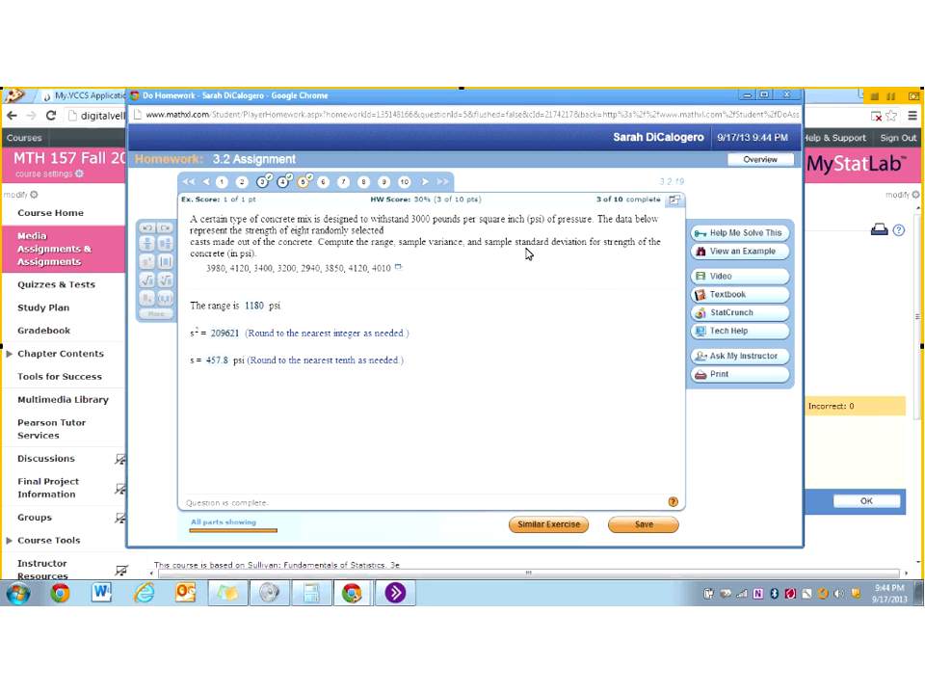
pyautogui.click(525, 523)
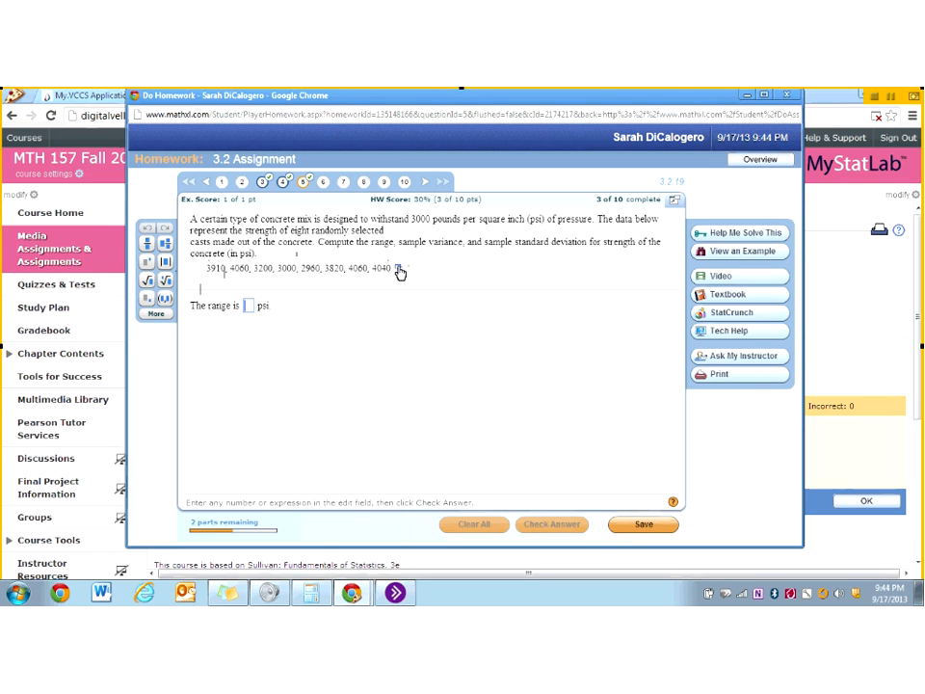
pyautogui.click(399, 268)
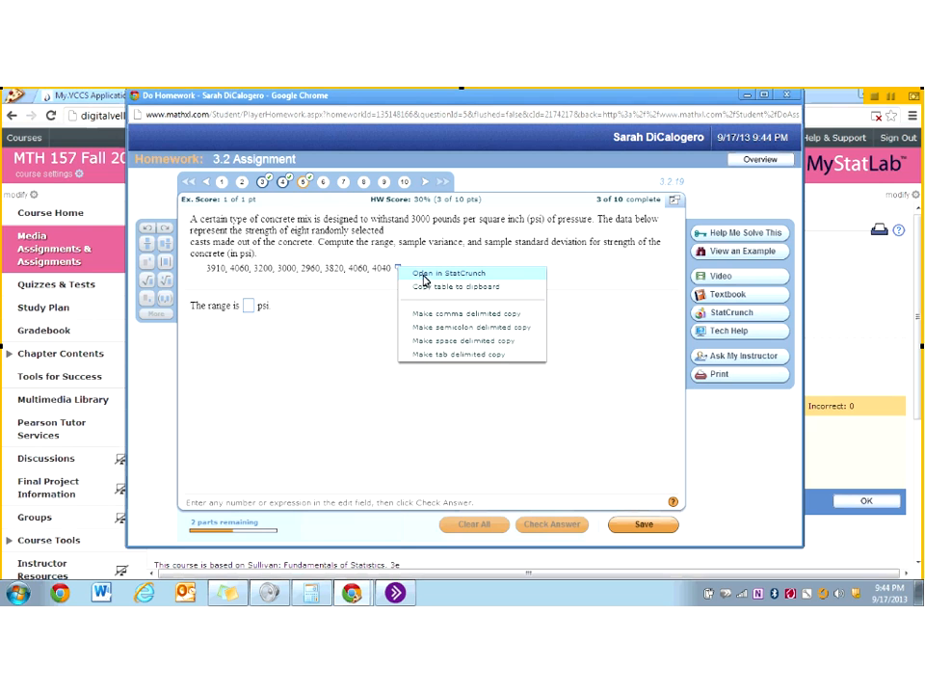
pyautogui.click(425, 276)
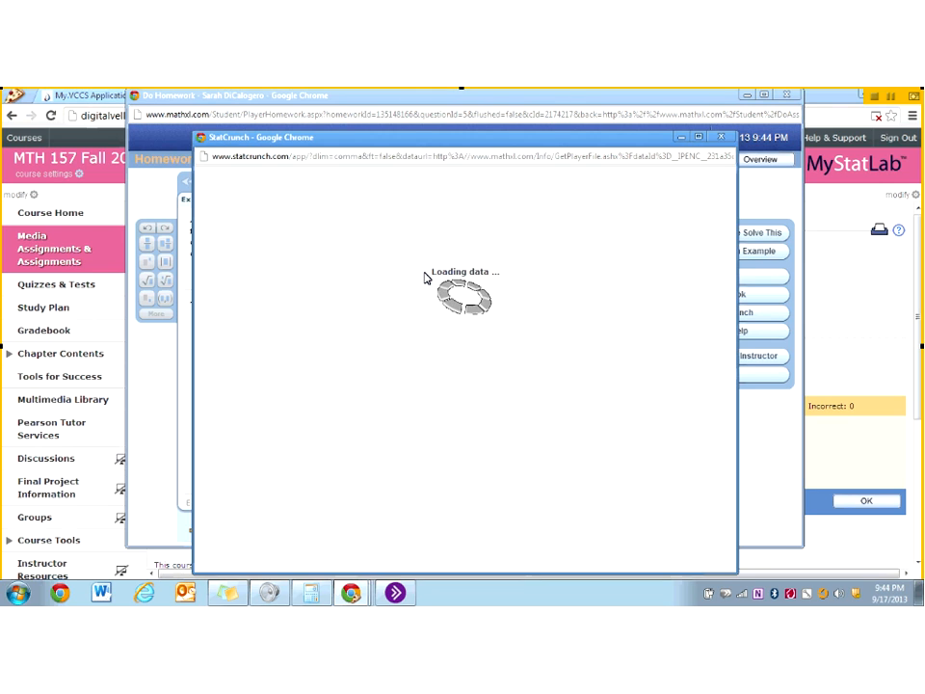
pyautogui.click(343, 291)
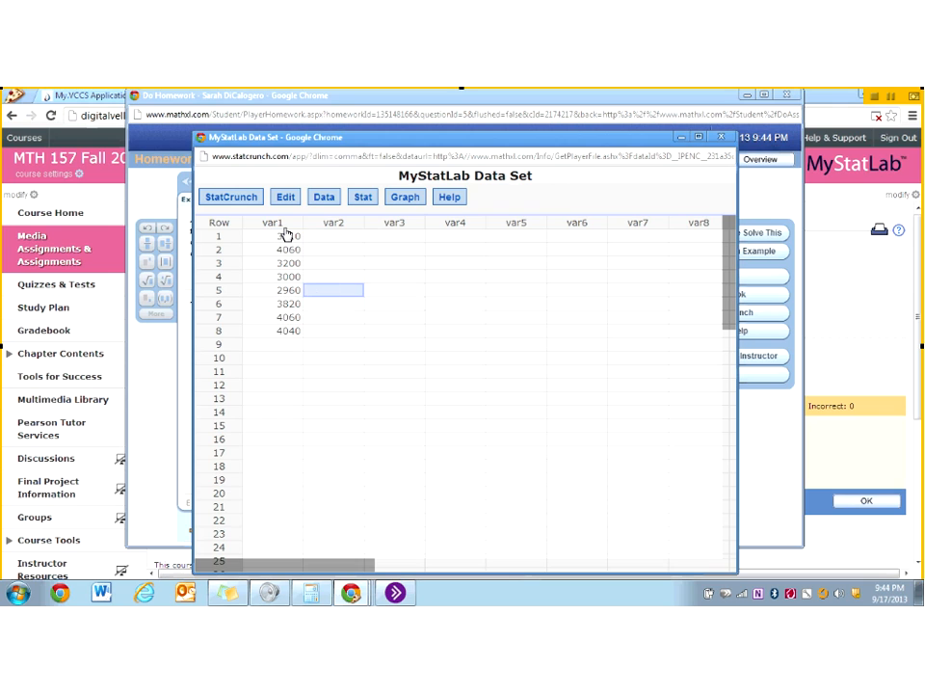
# Set up column summary statistics for the MyStatLab Data Set with only Range, Variance and Std. dev. selected
pyautogui.click(364, 196)
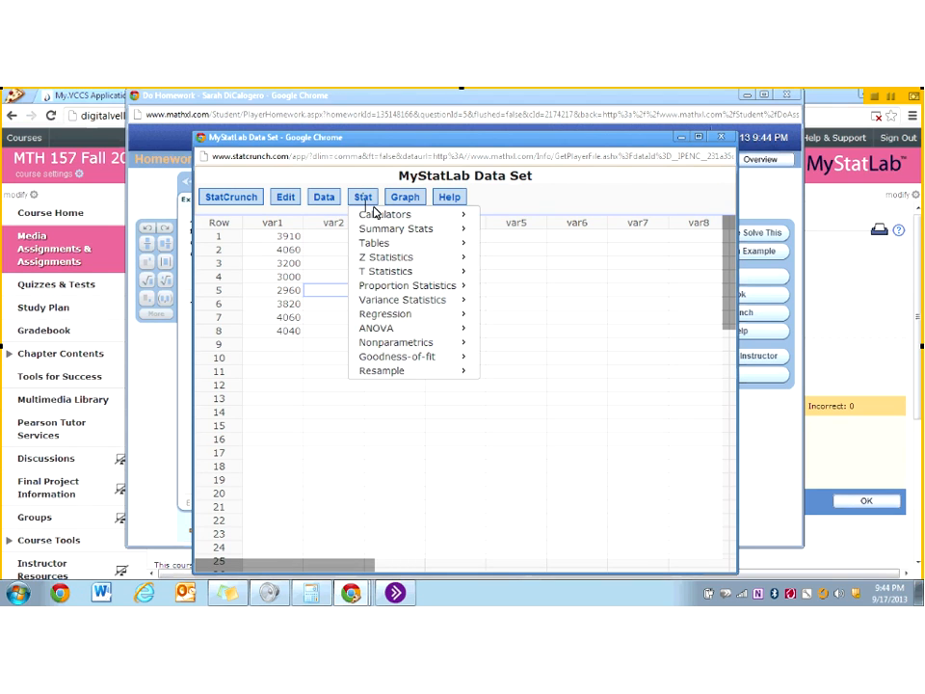
pyautogui.moveTo(385, 229)
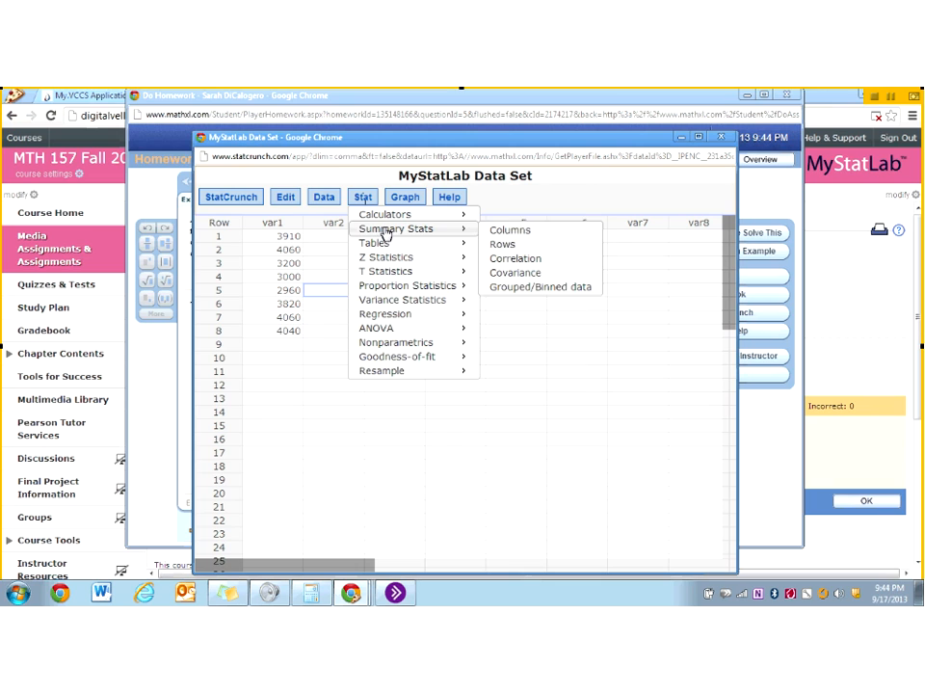
pyautogui.click(533, 232)
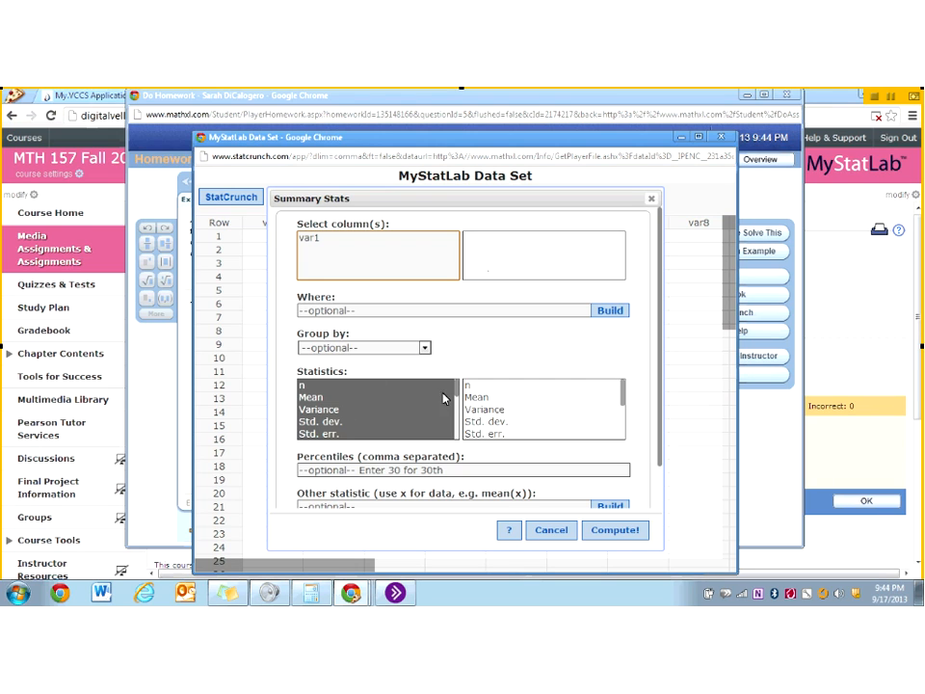
pyautogui.moveTo(456, 391); pyautogui.dragTo(459, 403)
pyautogui.click(430, 422)
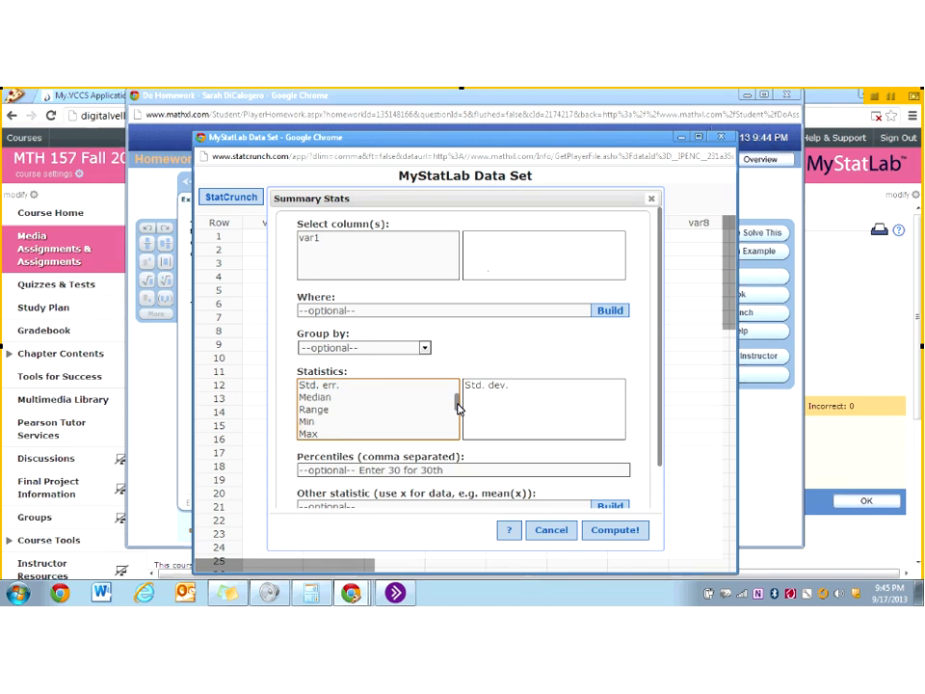
pyautogui.click(338, 410)
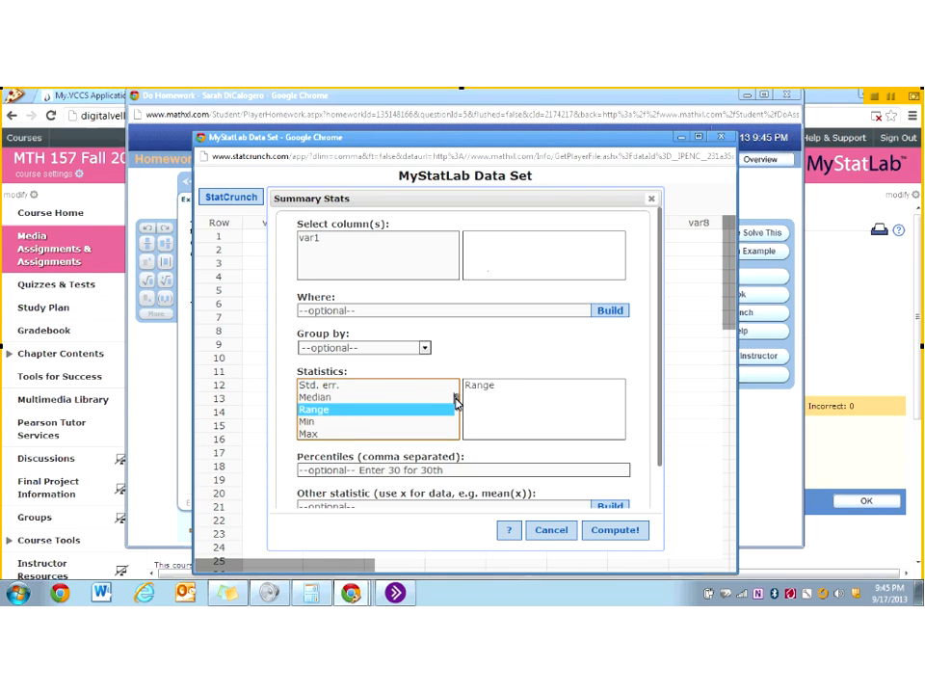
pyautogui.moveTo(456, 403); pyautogui.dragTo(457, 394)
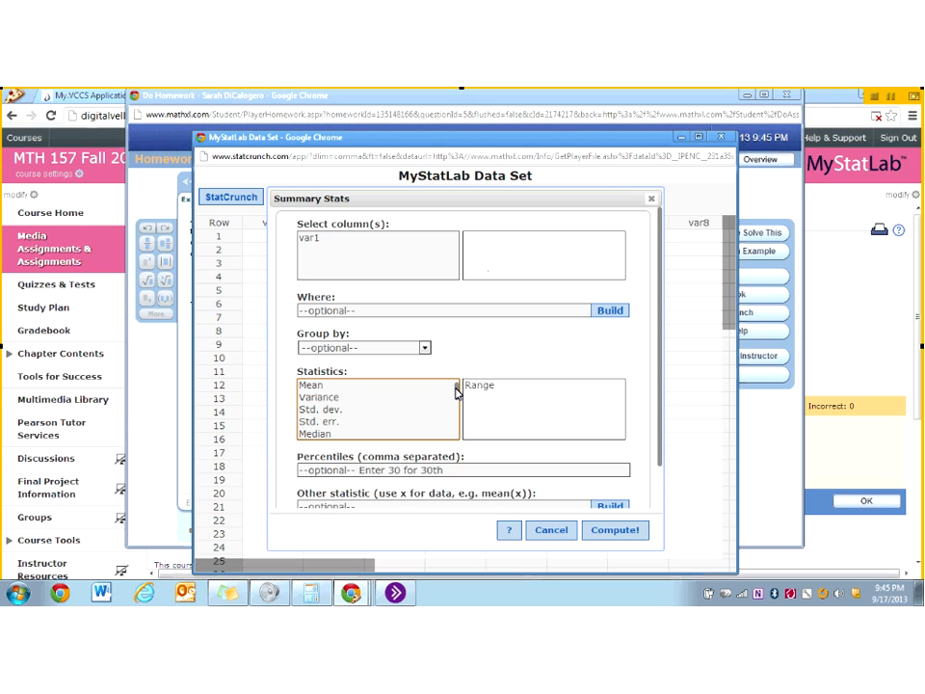
pyautogui.keyDown('ctrl'); pyautogui.click(338, 403); pyautogui.keyUp('ctrl')
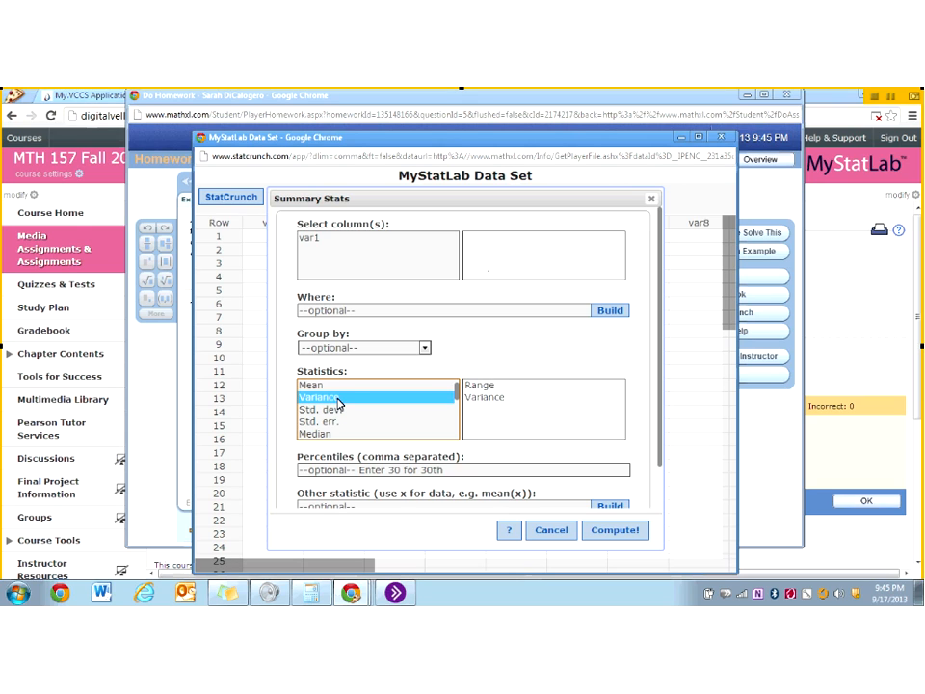
pyautogui.keyDown('ctrl'); pyautogui.click(335, 410); pyautogui.keyUp('ctrl')
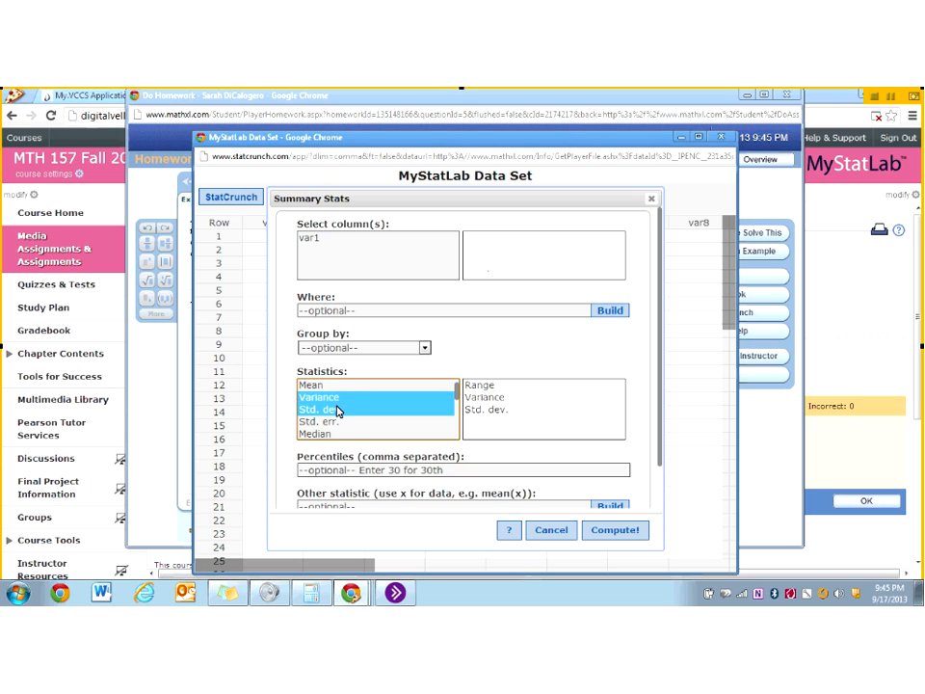
# Choose var1 as the column and compute its selected summary statistics
pyautogui.click(621, 530)
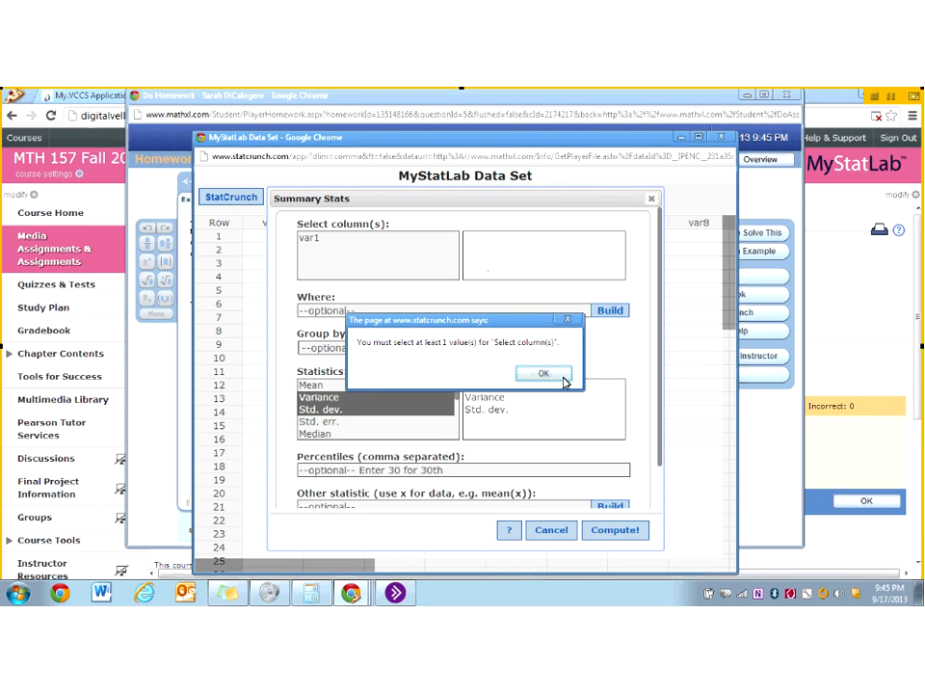
pyautogui.click(544, 373)
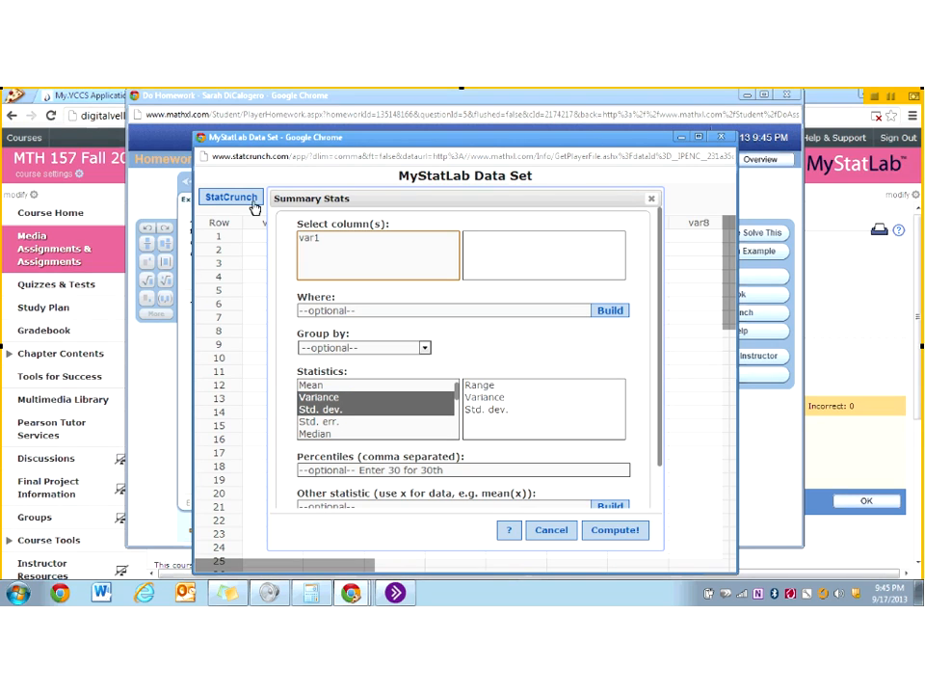
pyautogui.click(327, 245)
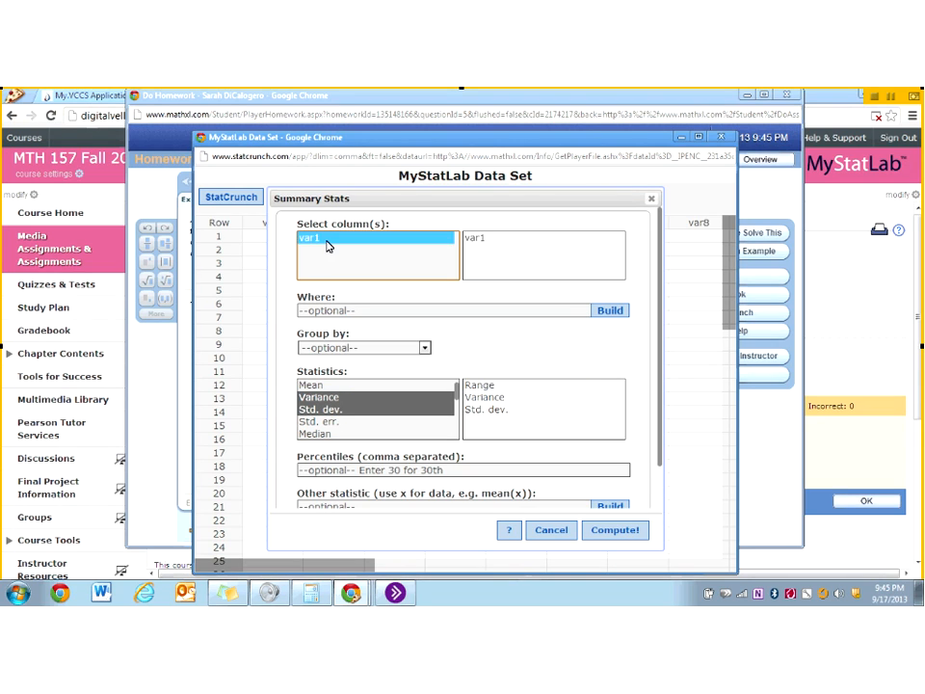
pyautogui.click(613, 533)
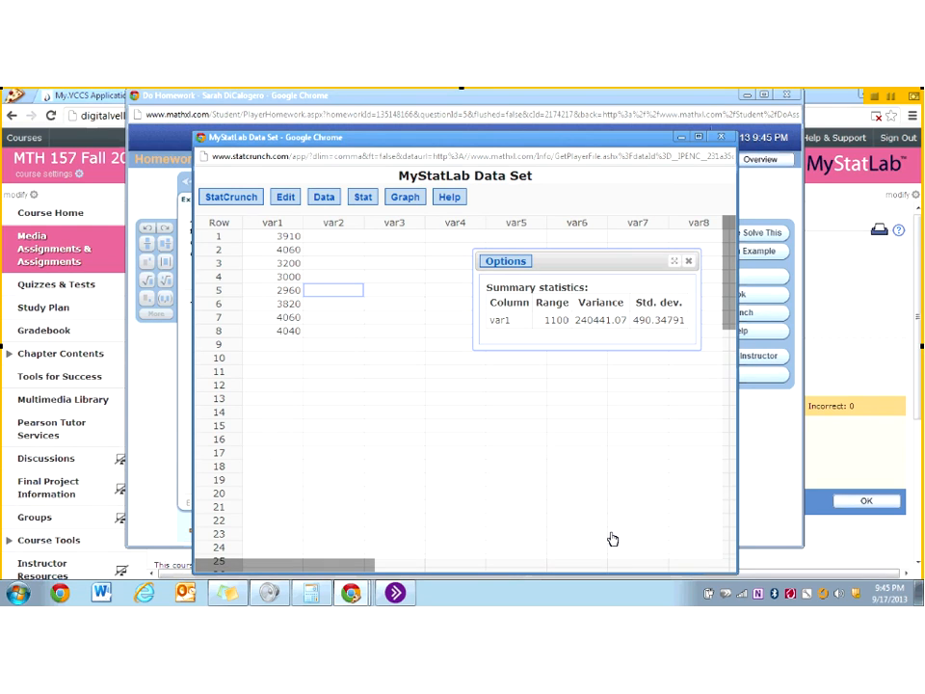
# Minimize the StatCrunch window to view the homework question, and bring the summary statistics result back up
pyautogui.click(680, 136)
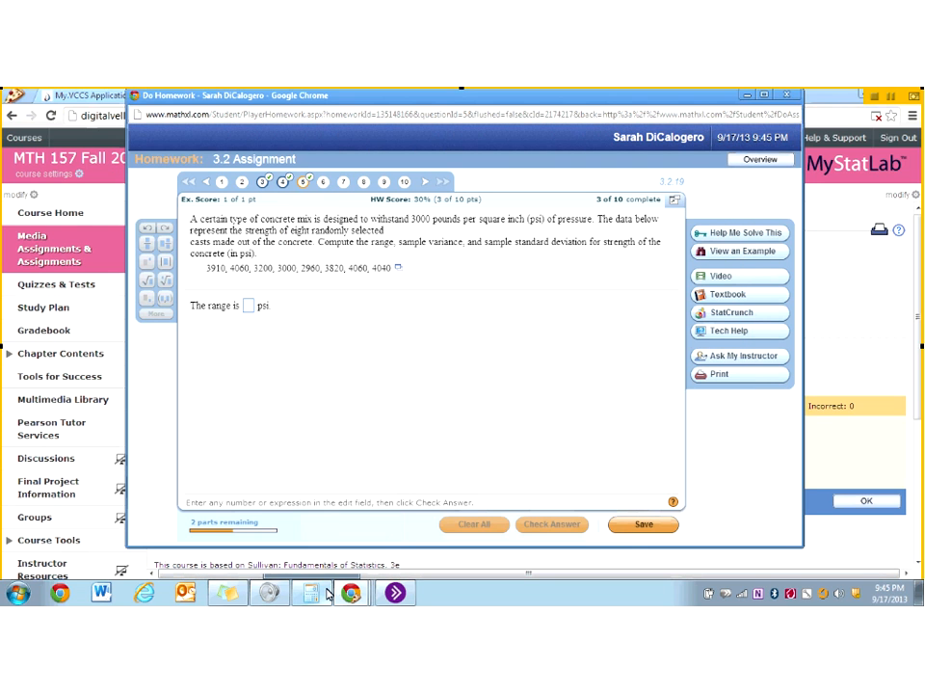
pyautogui.hotkey('alt', 'Tab')
pyautogui.hotkey('alt', 'Tab')
pyautogui.hotkey('alt', 'Tab')
pyautogui.hotkey('alt', 'Tab')
pyautogui.hotkey('alt', 'Tab')
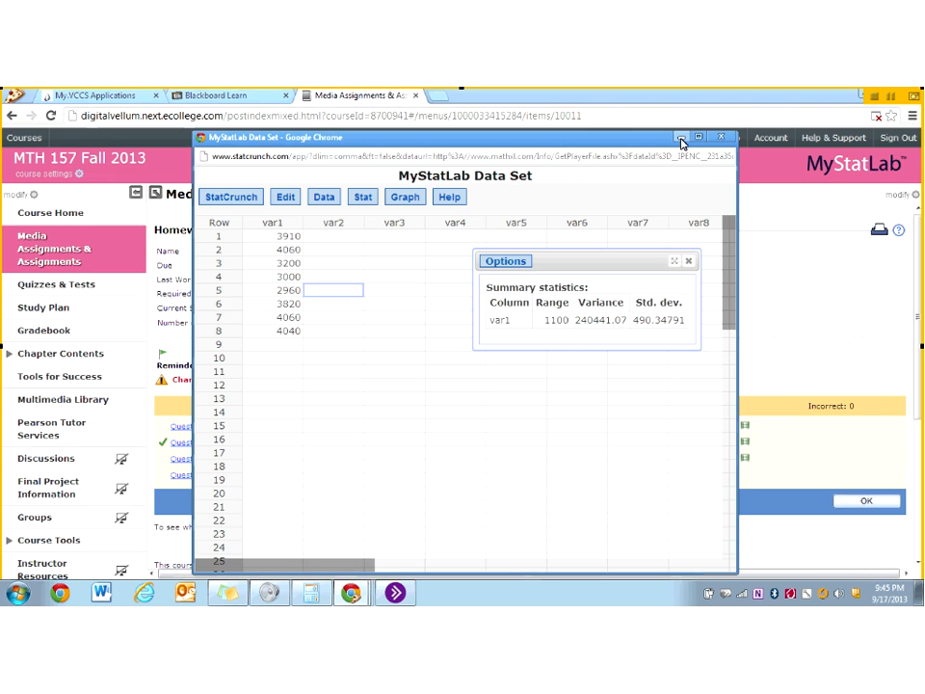
# Minimize and restore the StatCrunch window once more, and highlight the range of var1 in the result
pyautogui.click(679, 138)
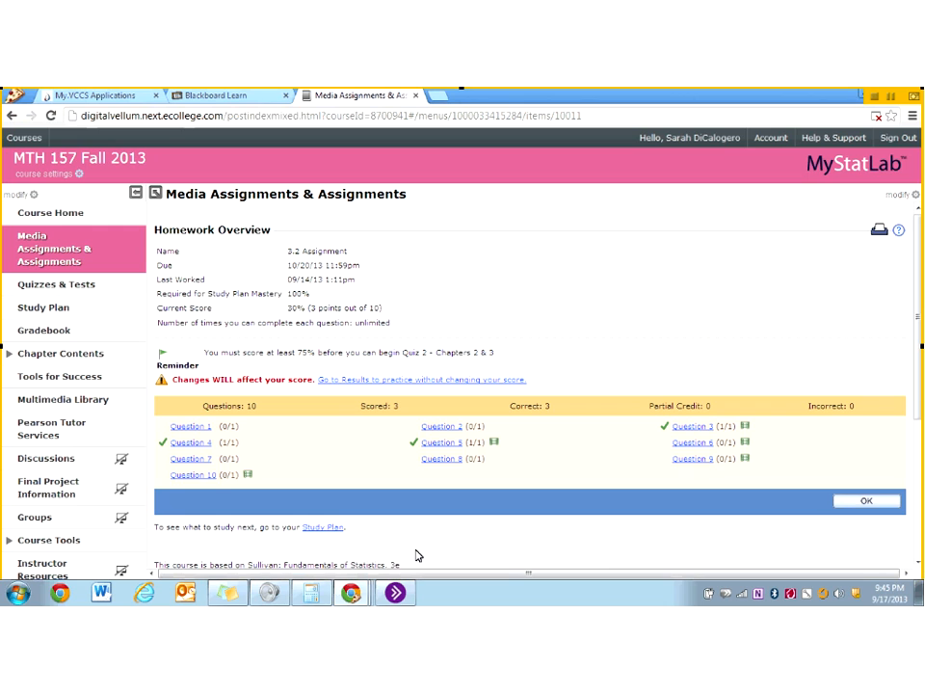
pyautogui.hotkey('alt', 'Tab')
pyautogui.hotkey('alt', 'Tab')
pyautogui.hotkey('alt', 'Tab')
pyautogui.hotkey('alt', 'Tab')
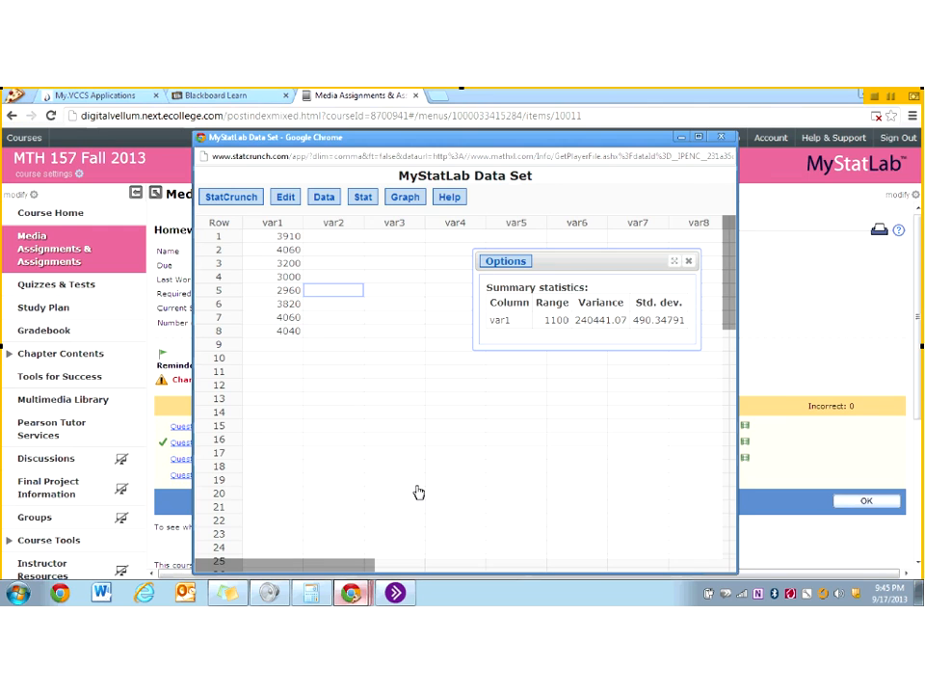
pyautogui.moveTo(547, 320); pyautogui.dragTo(571, 322)
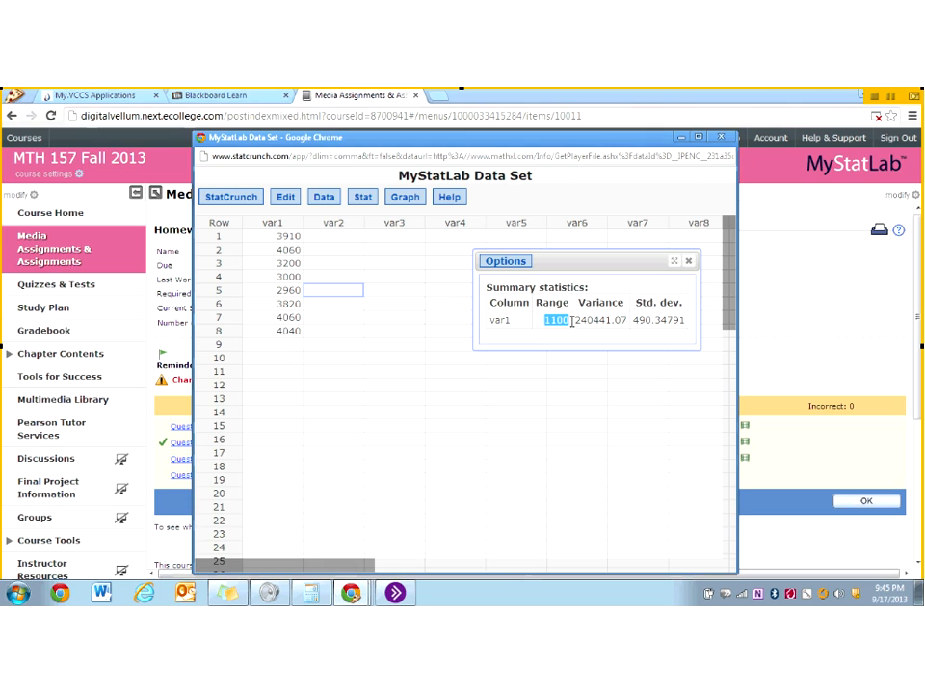
# Close the StatCrunch window and exit the Blackboard Collaborate session, confirming the departure
pyautogui.click(722, 141)
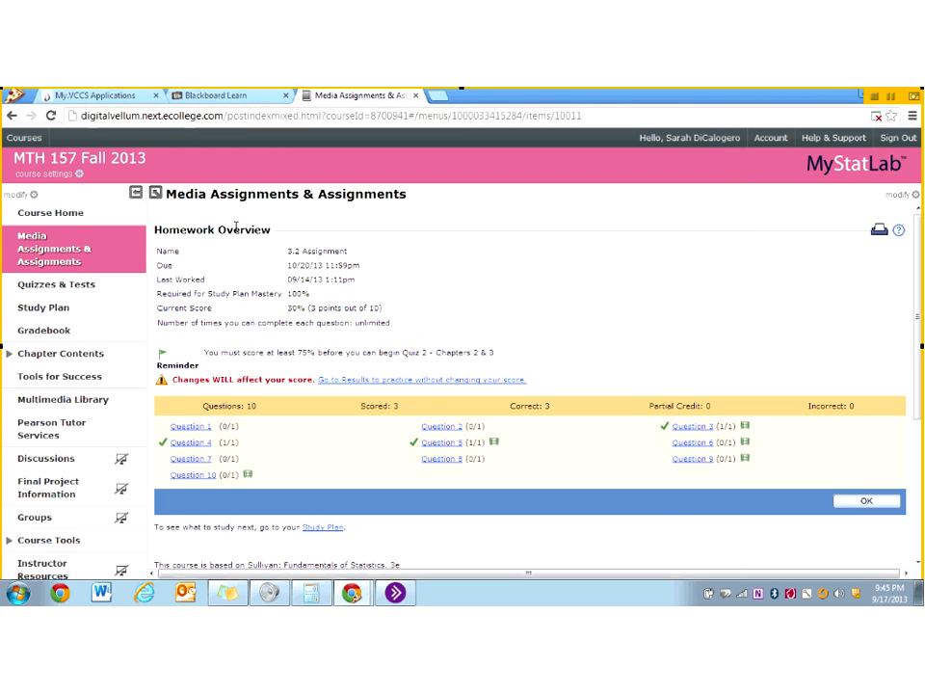
pyautogui.click(237, 96)
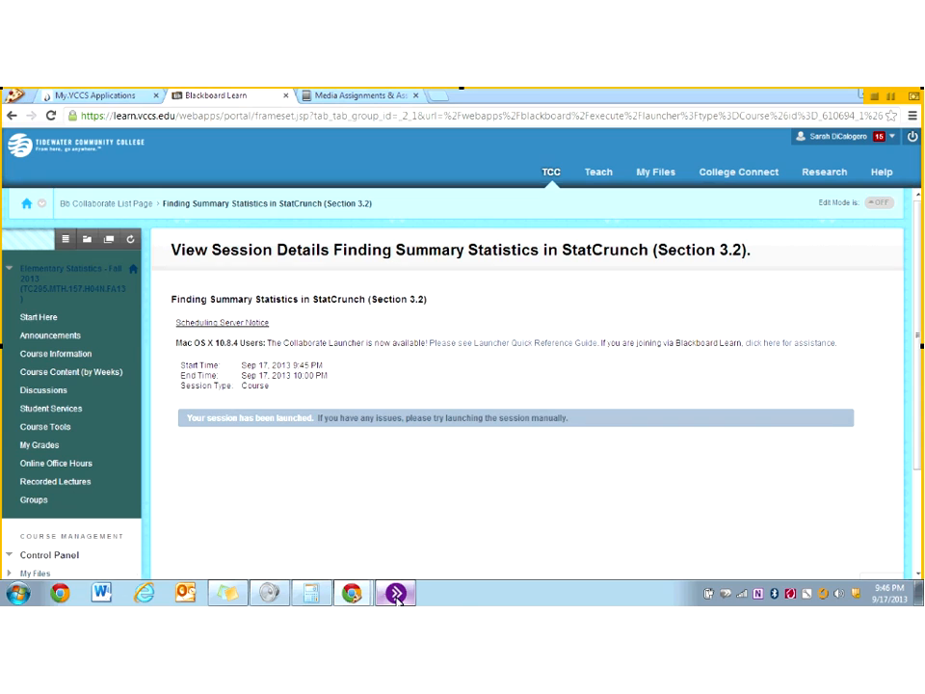
pyautogui.click(28, 127)
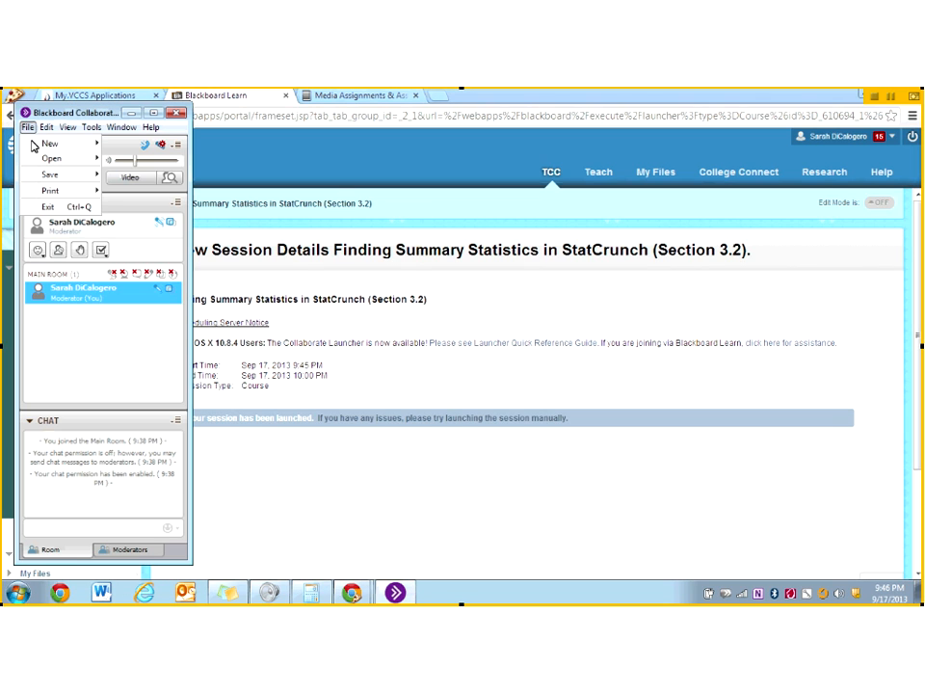
pyautogui.click(50, 208)
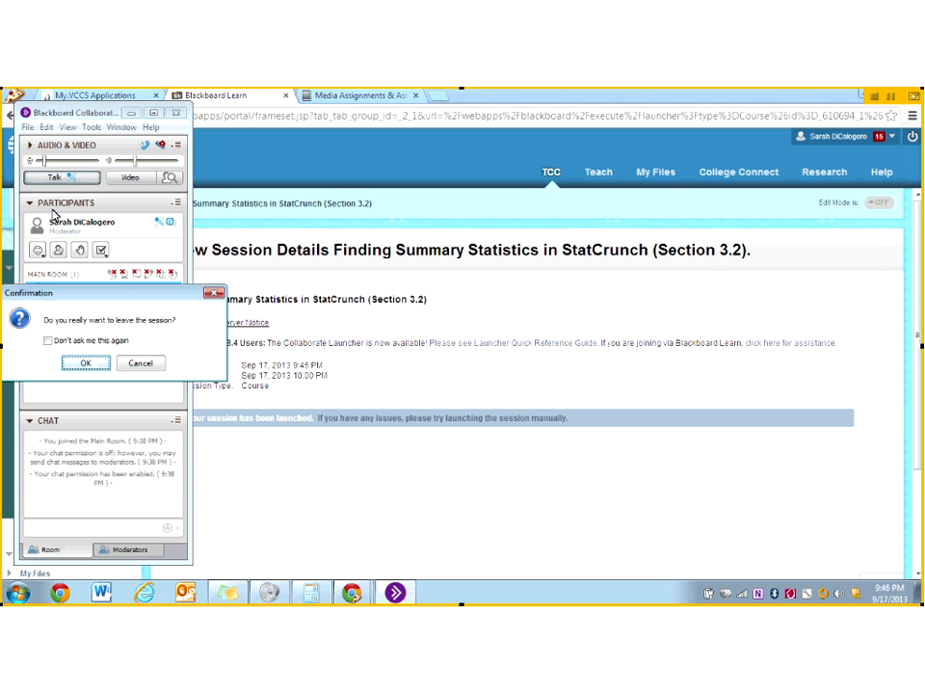
pyautogui.click(86, 363)
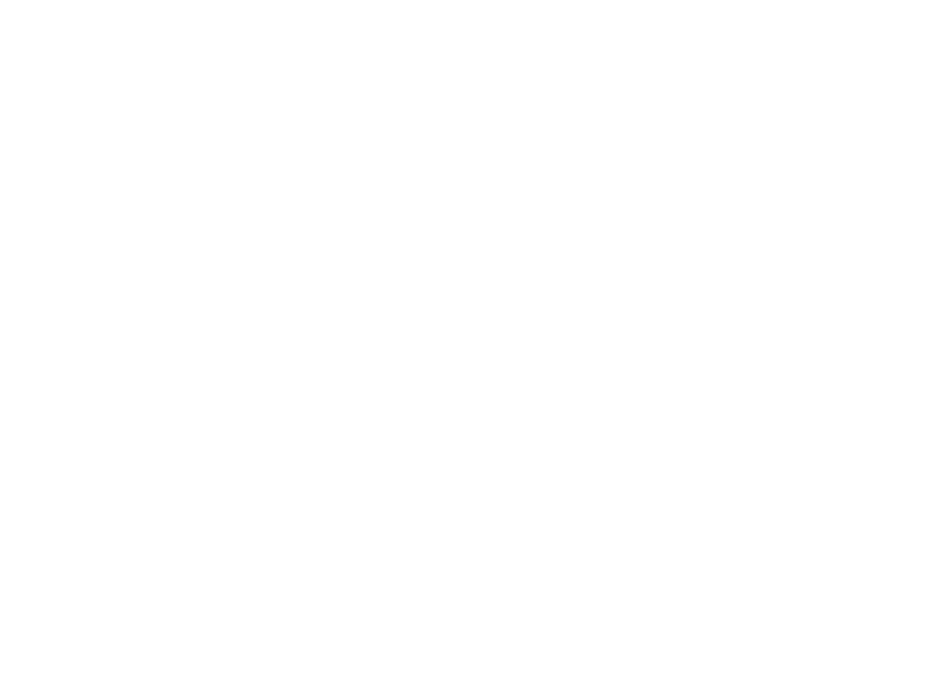